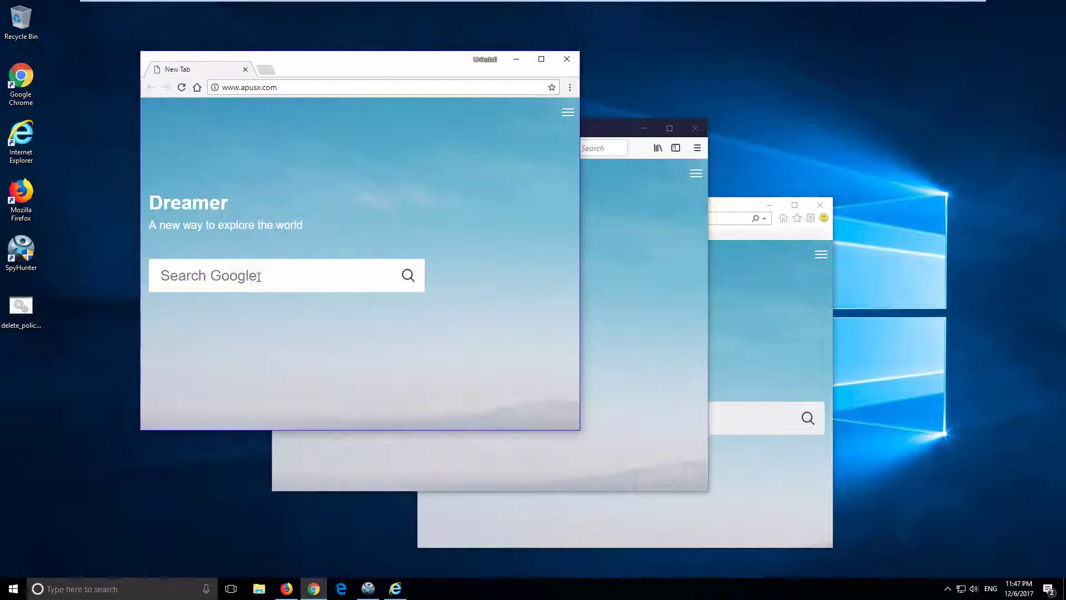
text(123)
Search for 123 from the Dreamer page, note the ParallaxSearch results address, and go back
key(Return)
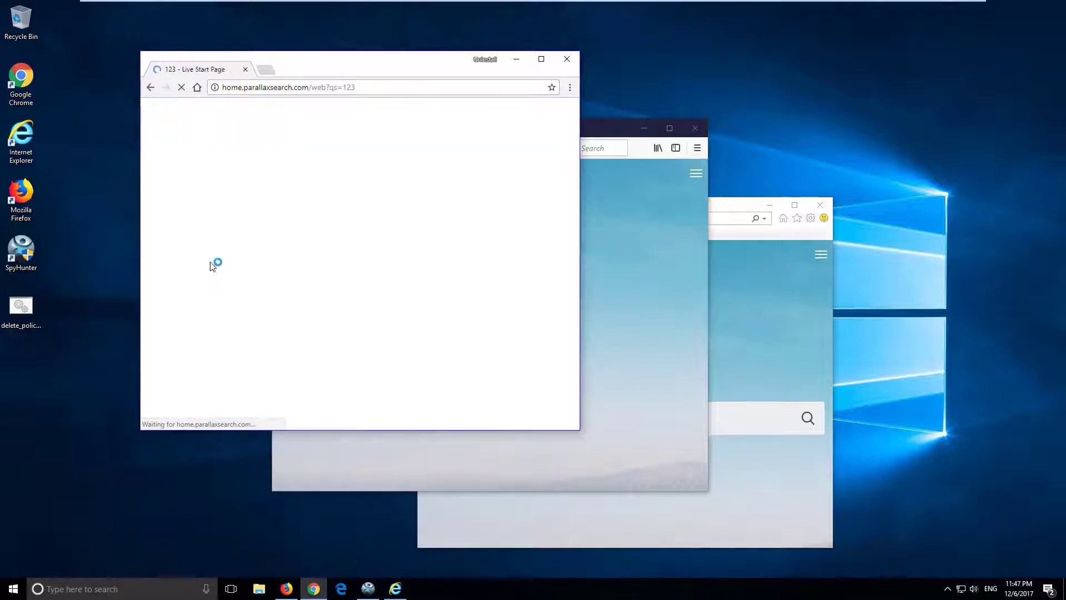
click(272, 89)
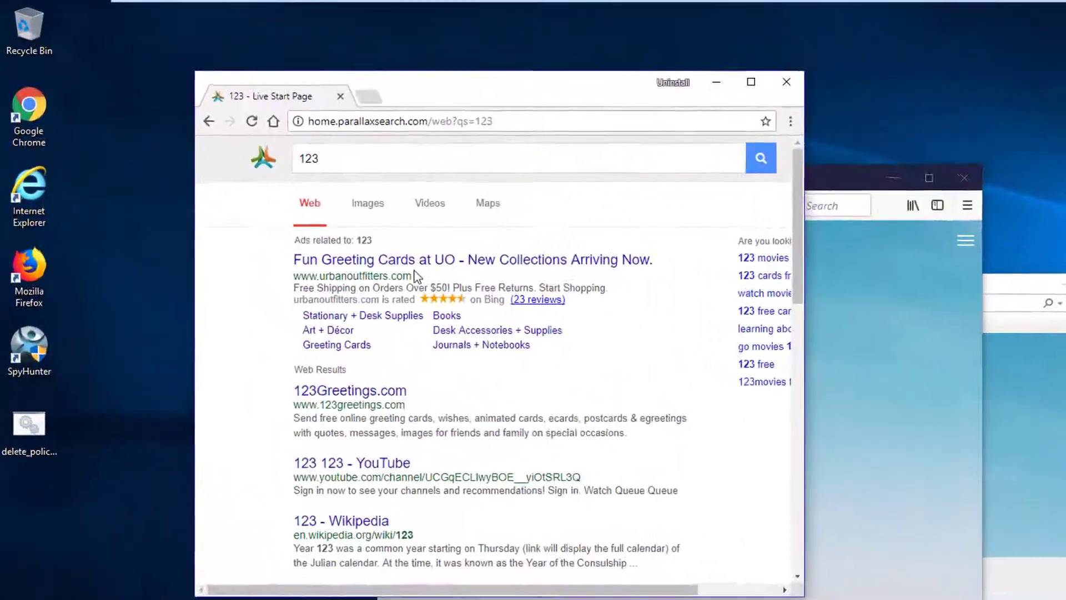
scroll(302, 253, down, 3)
scroll(302, 253, down, 5)
scroll(432, 363, down, 2)
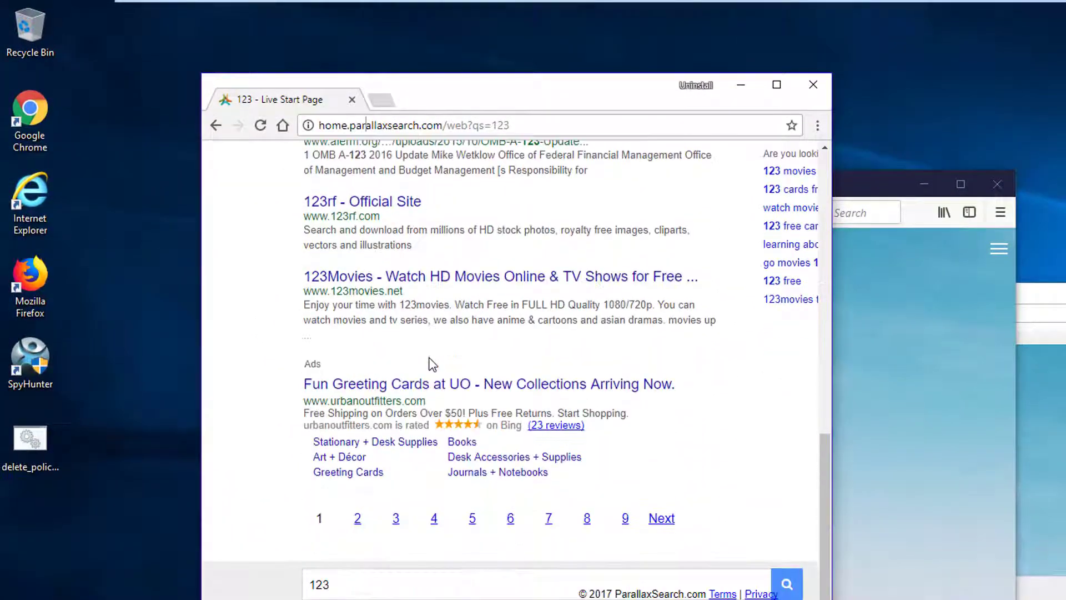
scroll(429, 364, up, 10)
scroll(427, 354, up, 2)
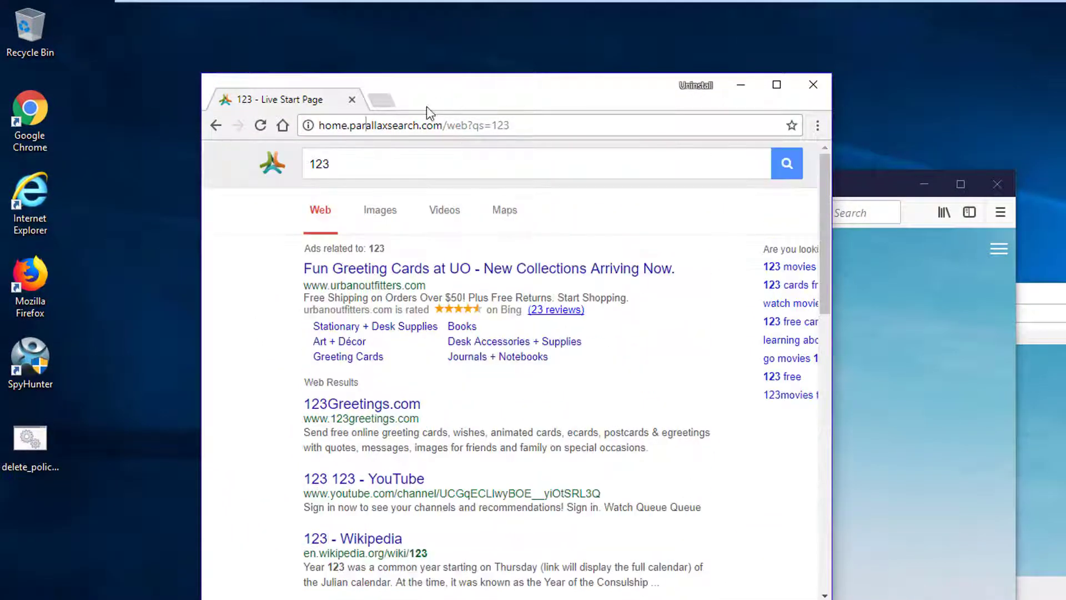
click(215, 125)
Bring Firefox and Internet Explorer forward, then close Chrome, Firefox and Internet Explorer
click(866, 220)
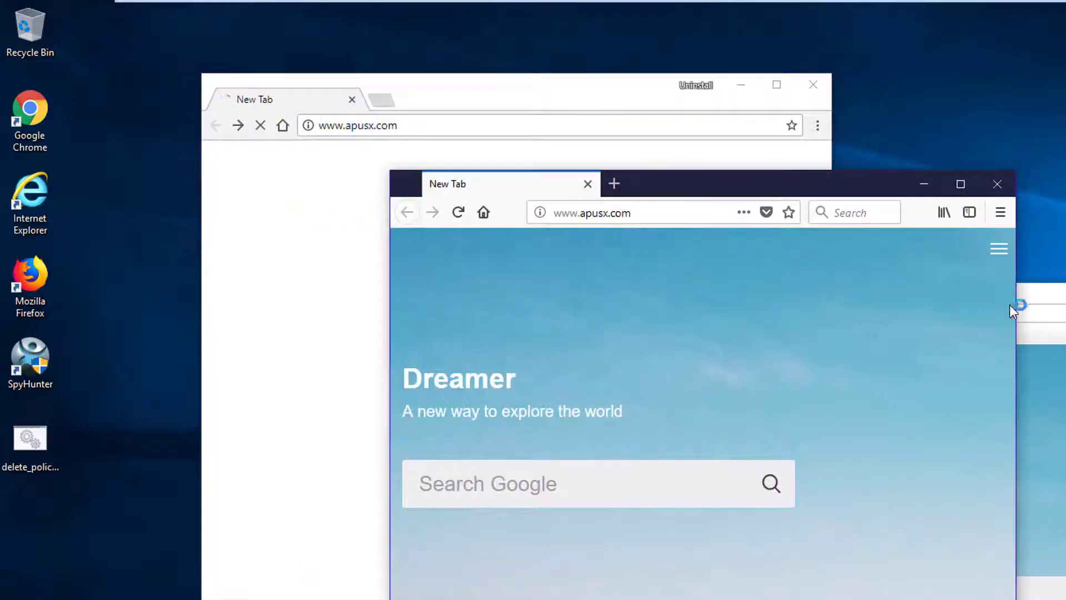
click(1037, 298)
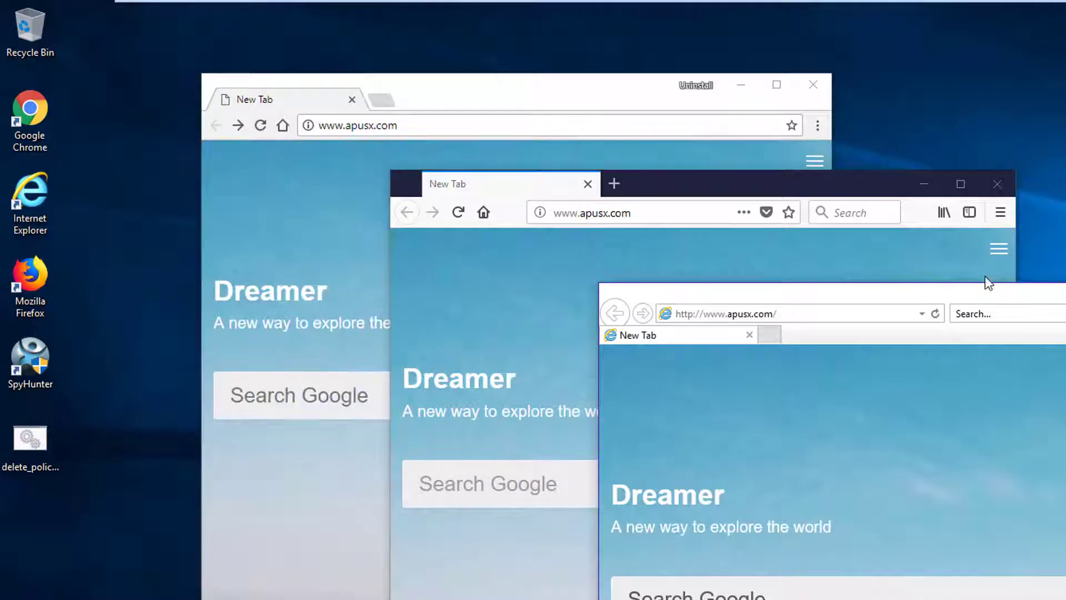
click(607, 100)
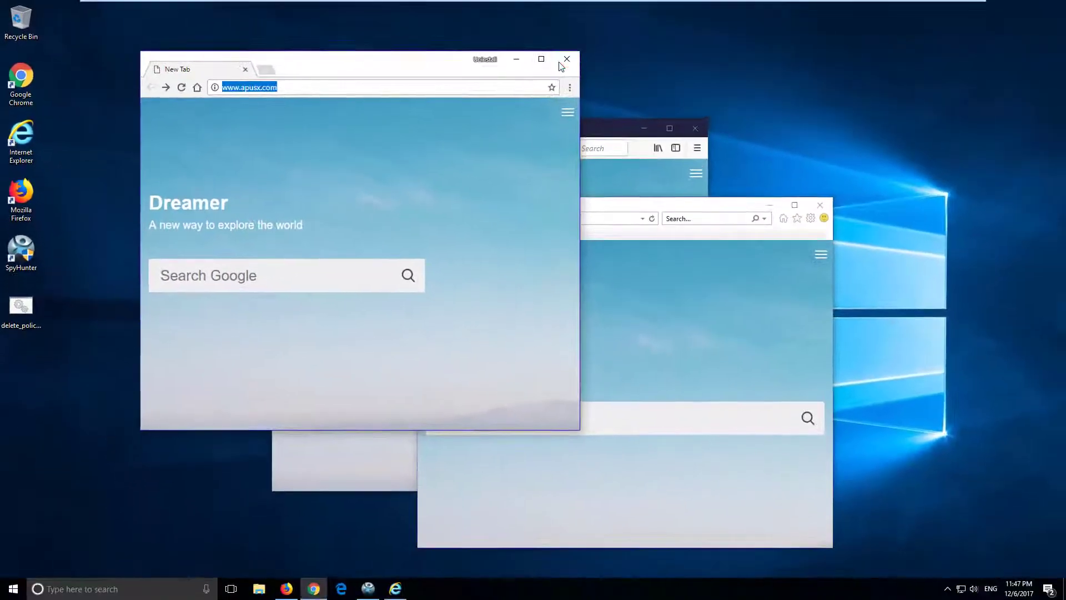
click(704, 128)
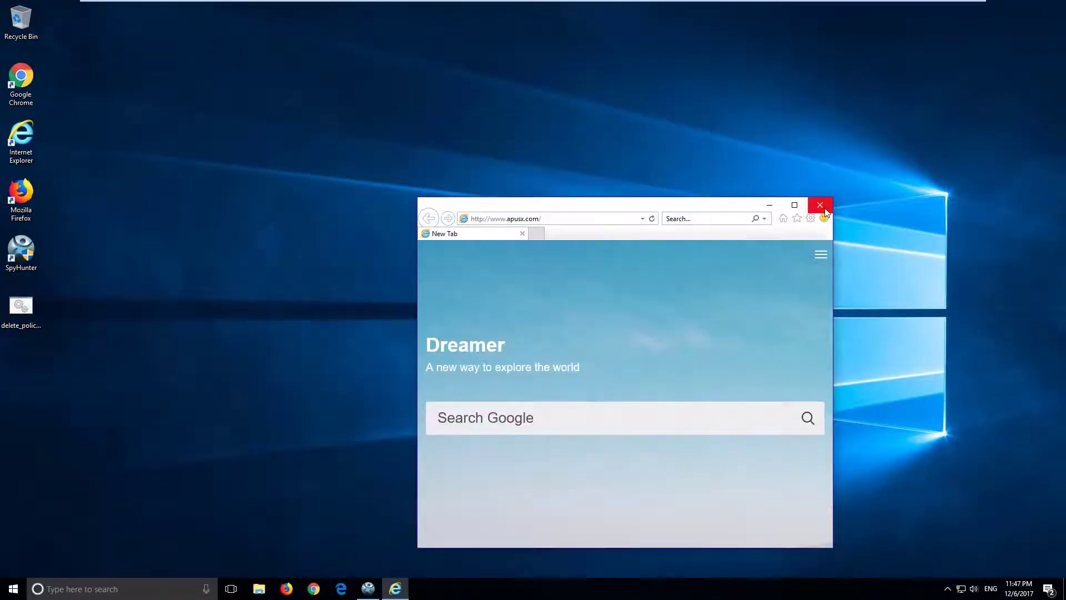
click(820, 205)
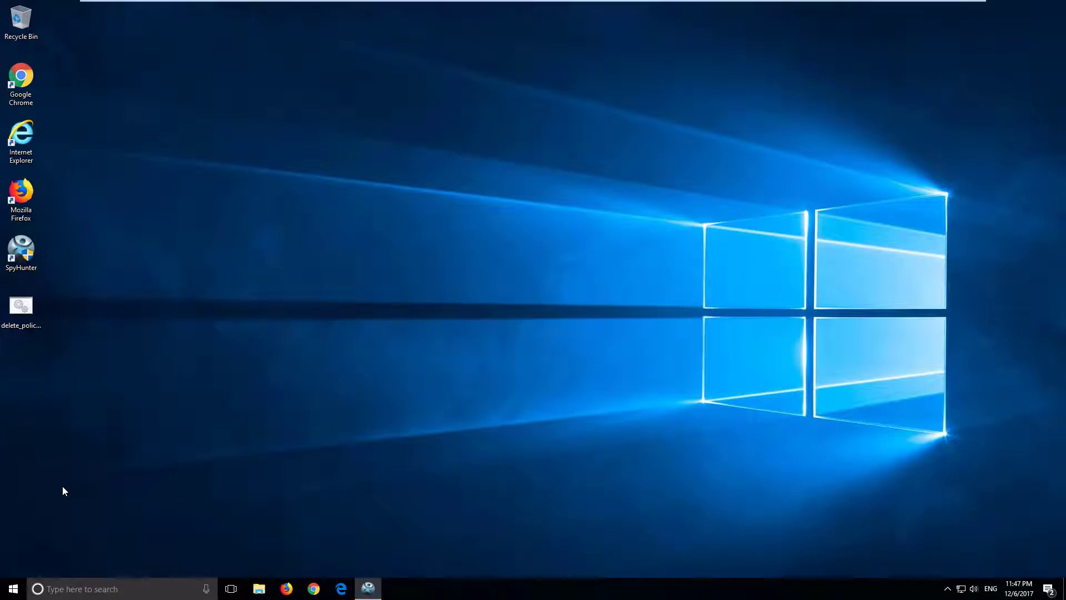
Open Programs and Features and sort it by Installed On, newest first
right_click(15, 594)
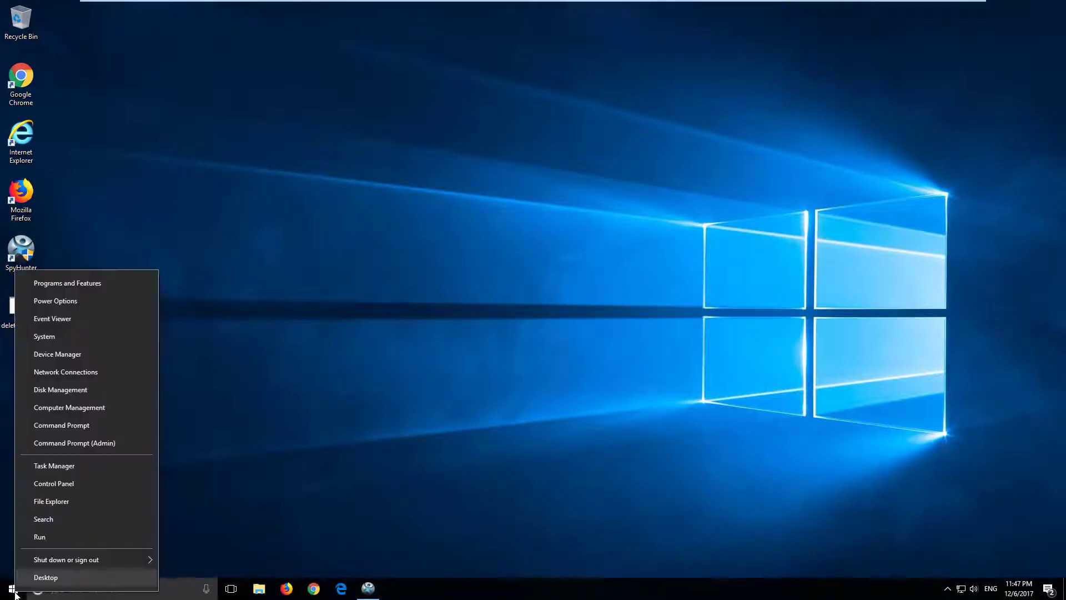
click(71, 285)
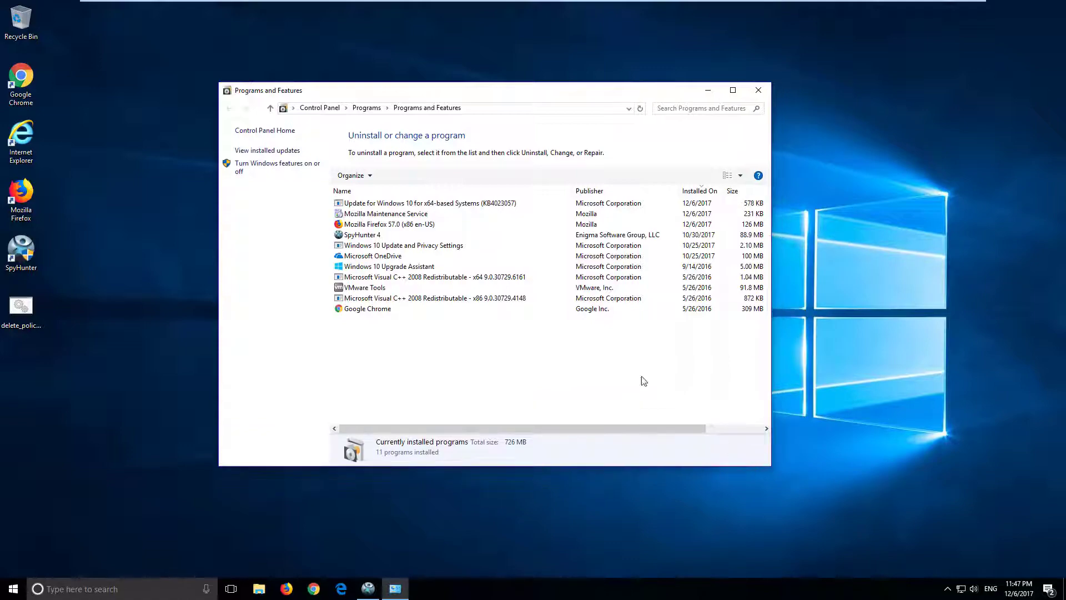
click(460, 205)
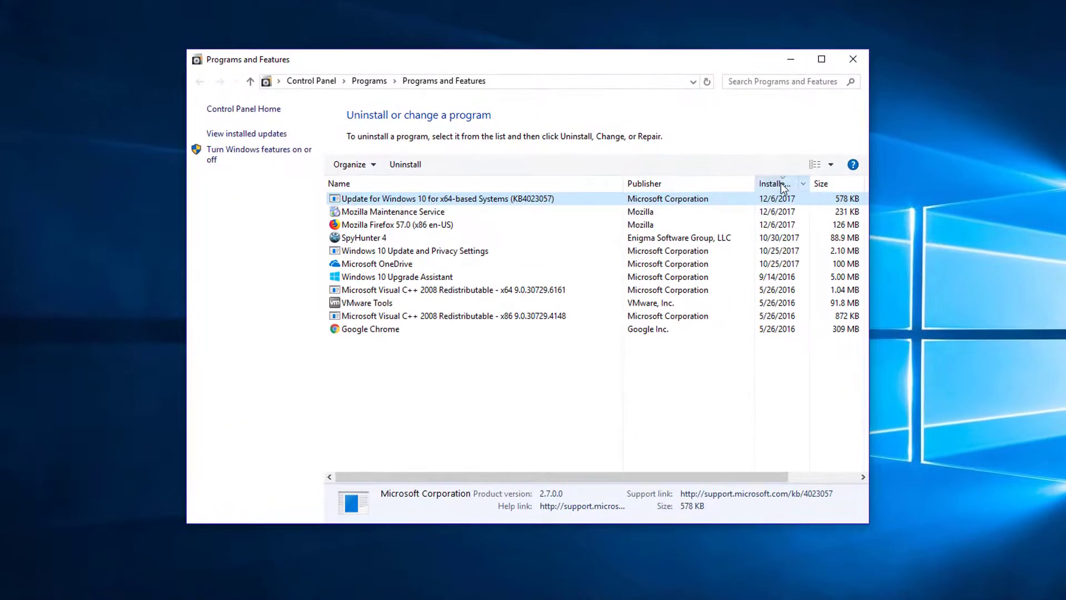
click(781, 185)
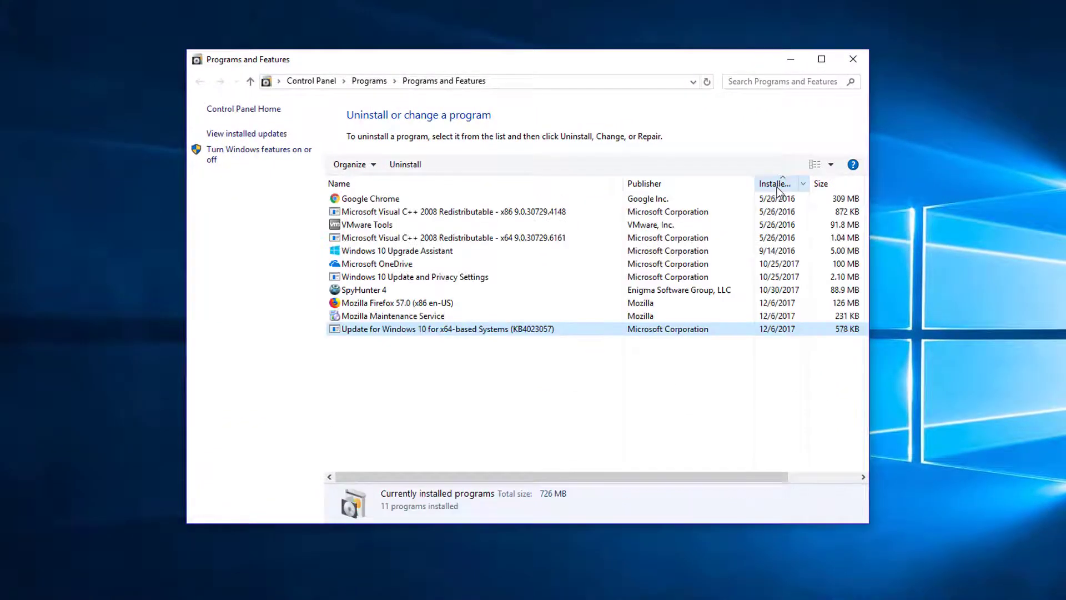
click(778, 186)
Inspect the Mozilla Maintenance Service, SpyHunter 4, Windows 10 Upgrade Assistant, Google Chrome and Windows update entries
click(502, 211)
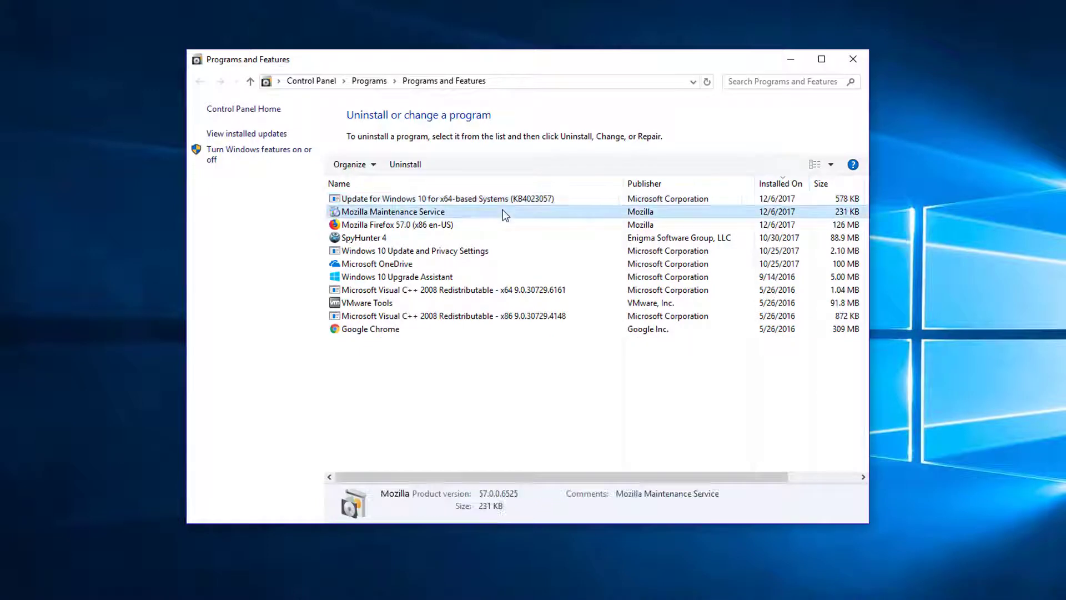
click(499, 238)
click(504, 276)
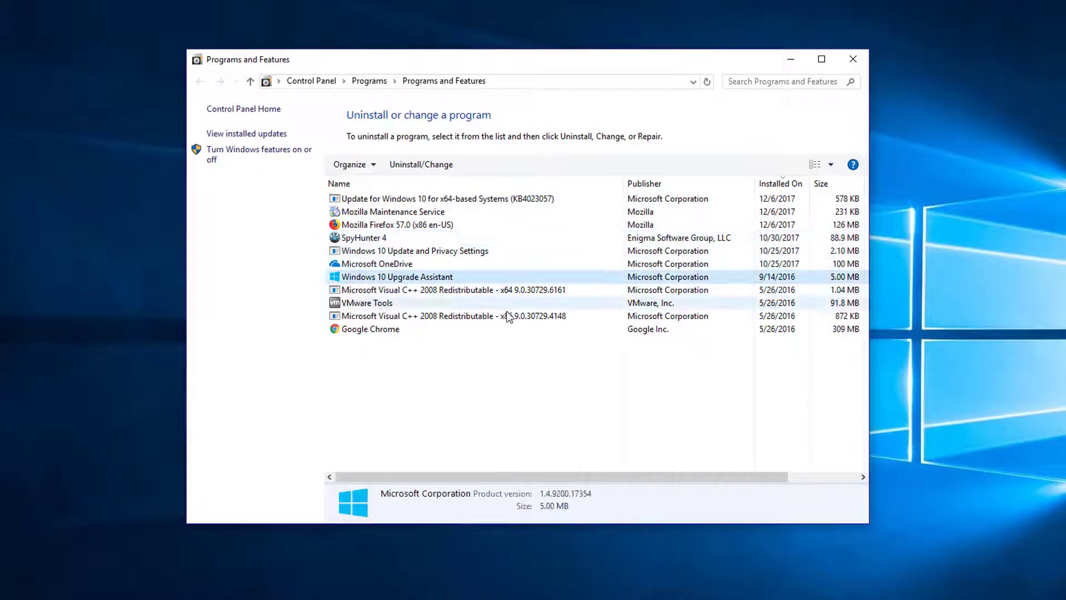
click(514, 329)
click(758, 205)
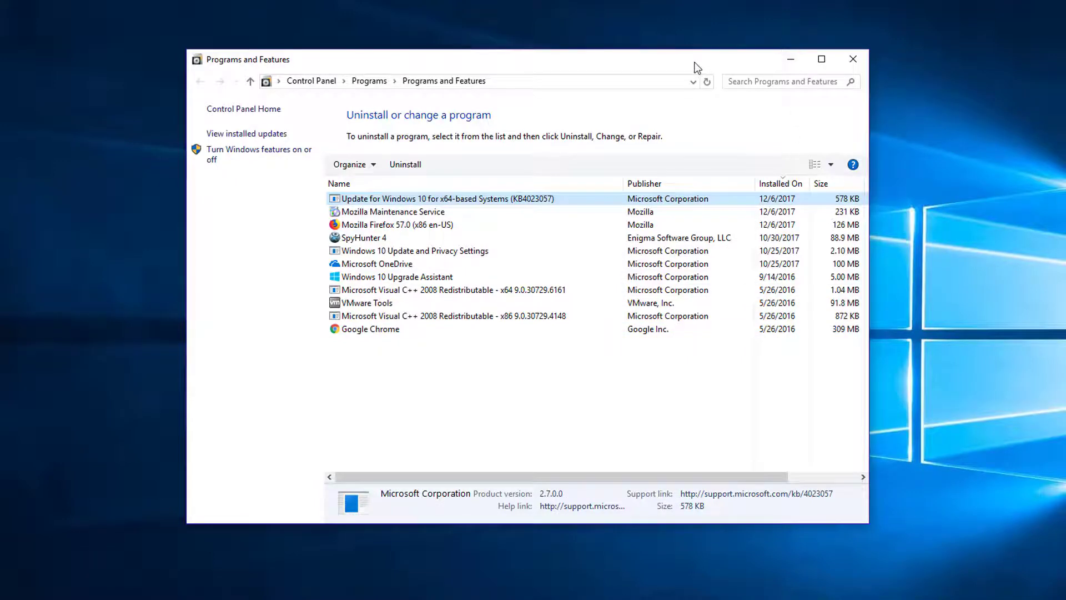
drag(695, 66, 711, 70)
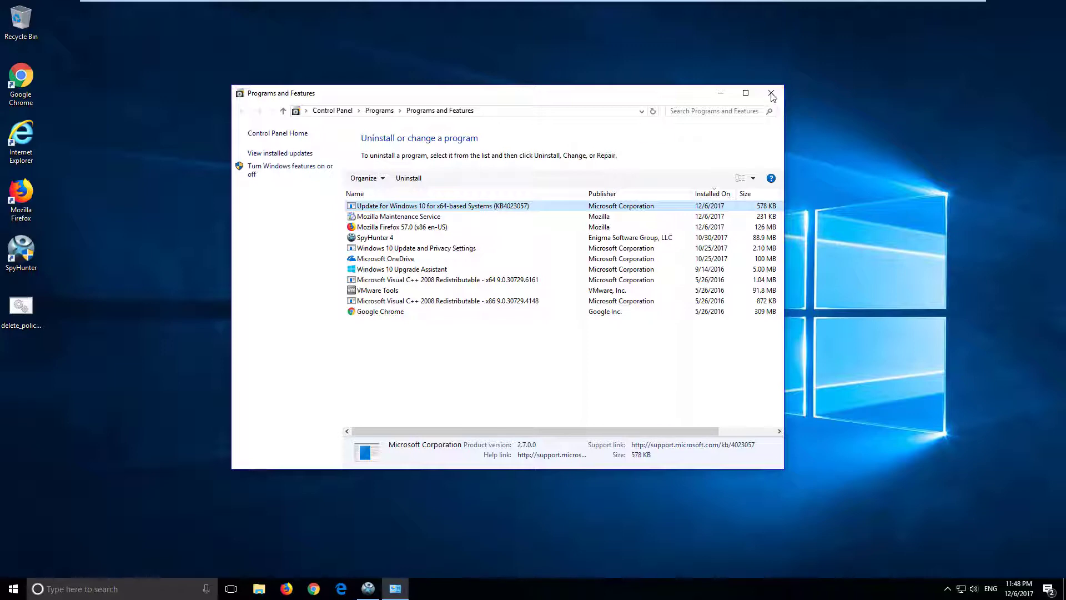
Close Programs and Features and expand SpyHunter's Preferences, Web Data and Secure Preferences detections
click(771, 93)
click(367, 588)
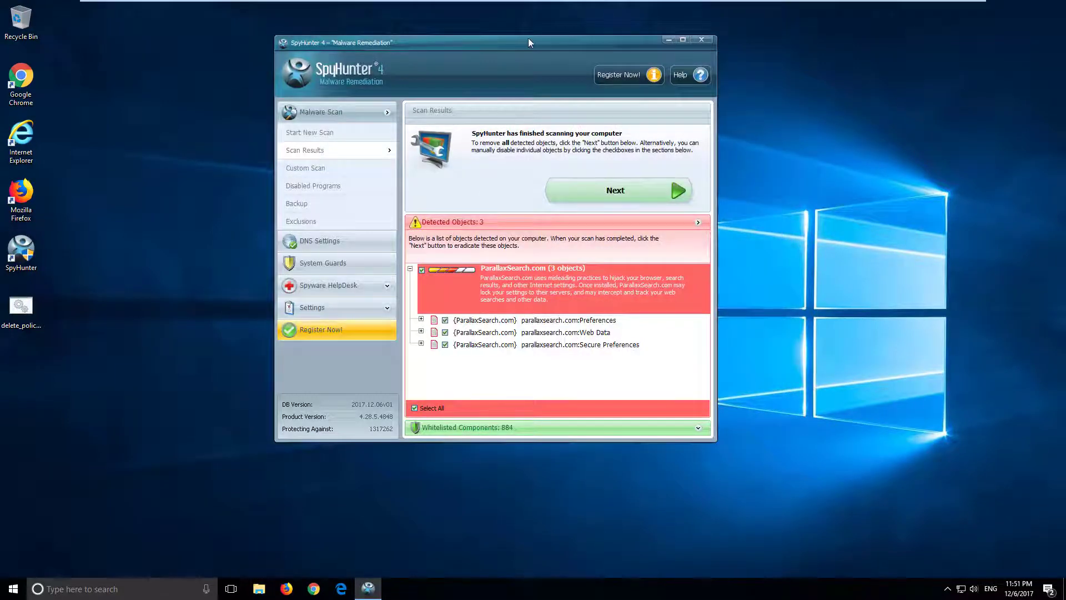
drag(511, 42, 541, 47)
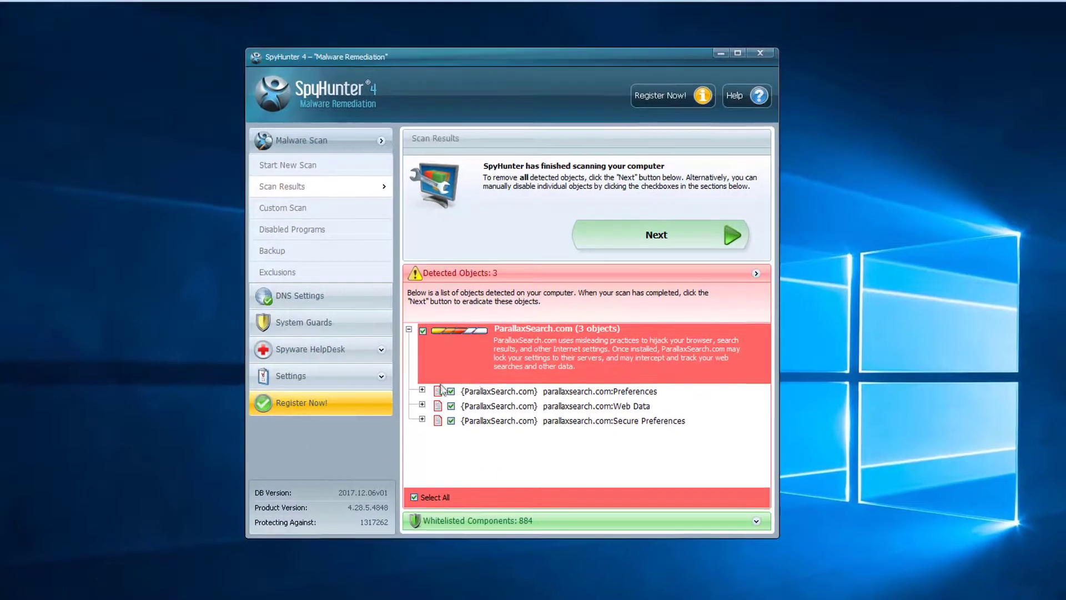
click(421, 391)
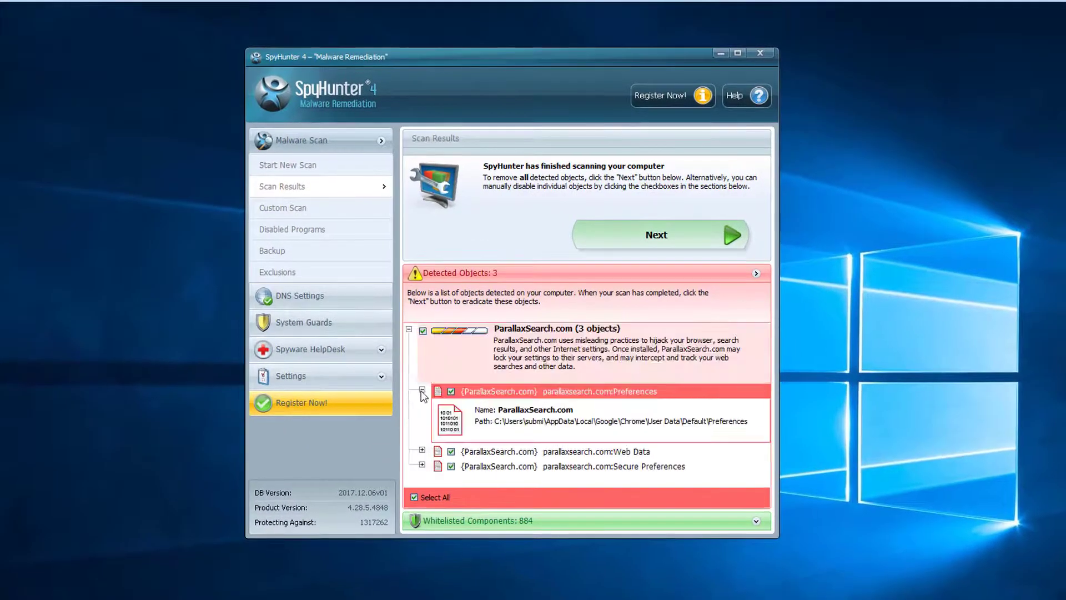
click(422, 451)
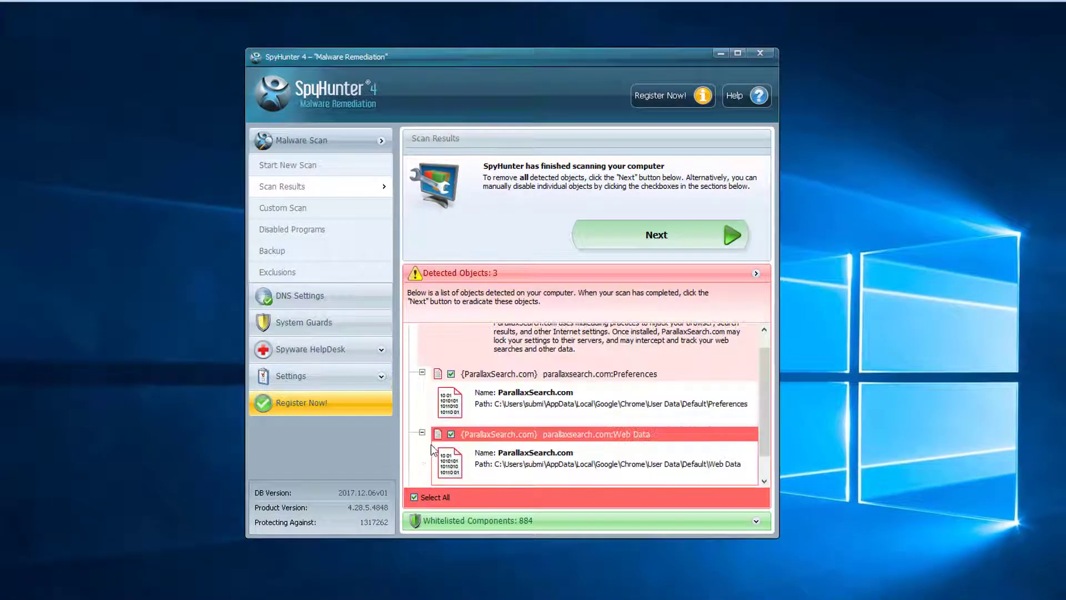
click(422, 467)
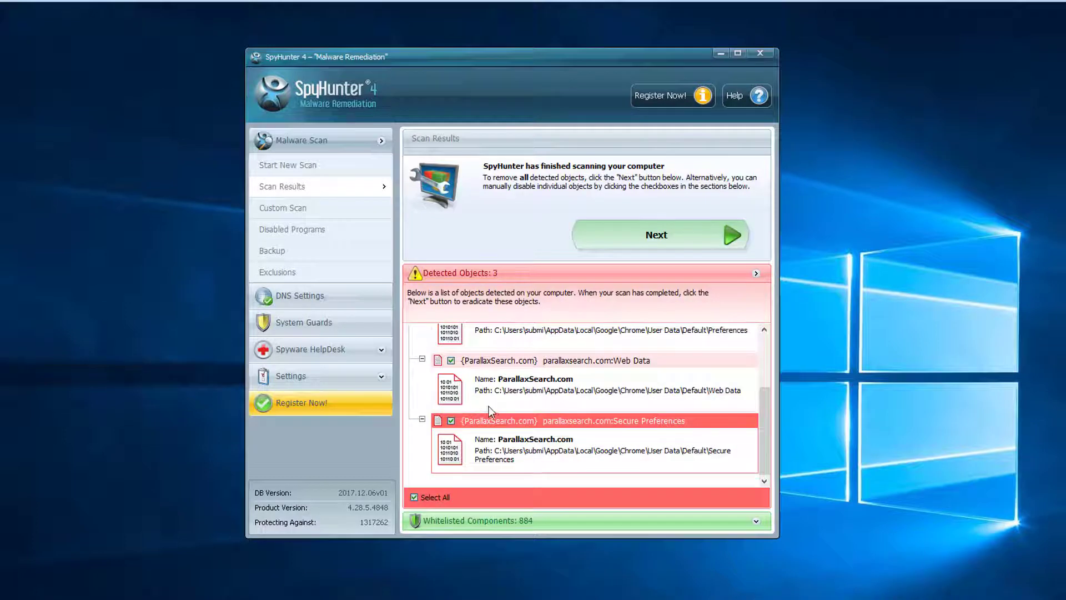
scroll(489, 406, up, 2)
scroll(489, 406, up, 1)
scroll(490, 411, up, 1)
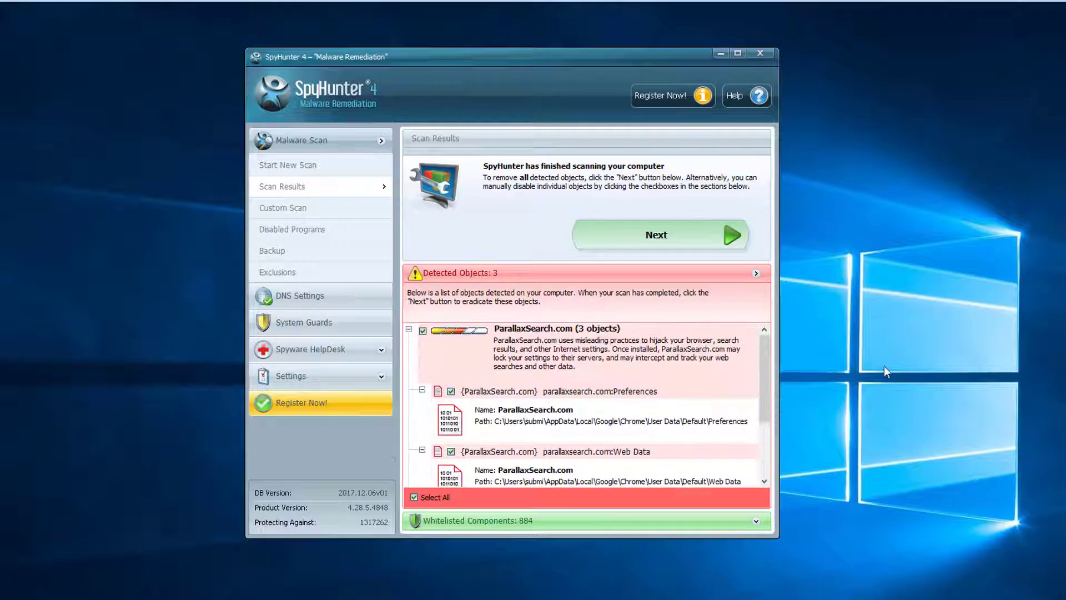
drag(765, 367, 764, 427)
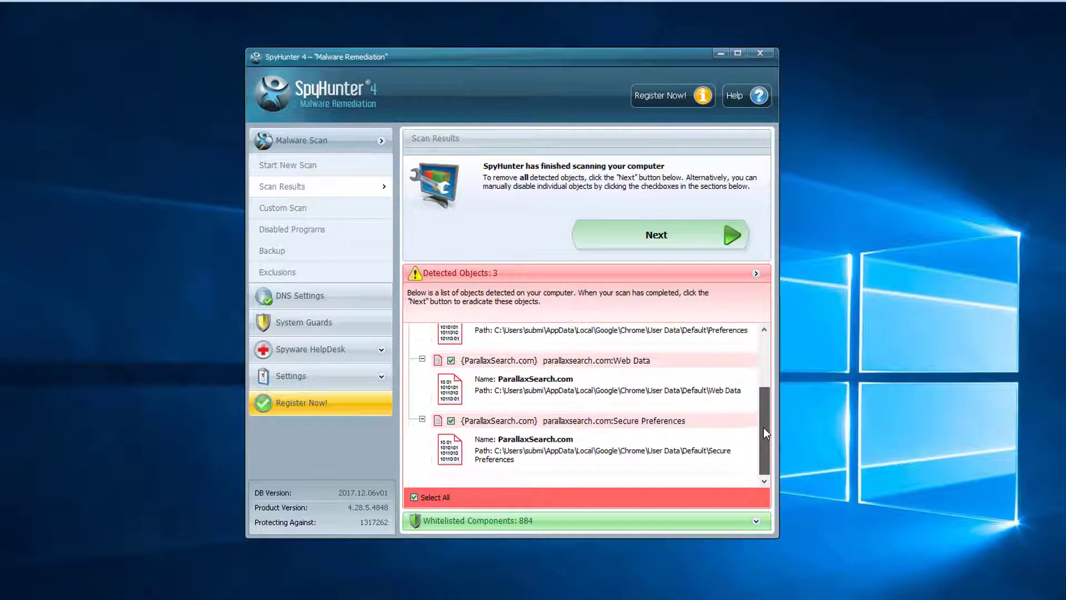
scroll(757, 353, up, 1)
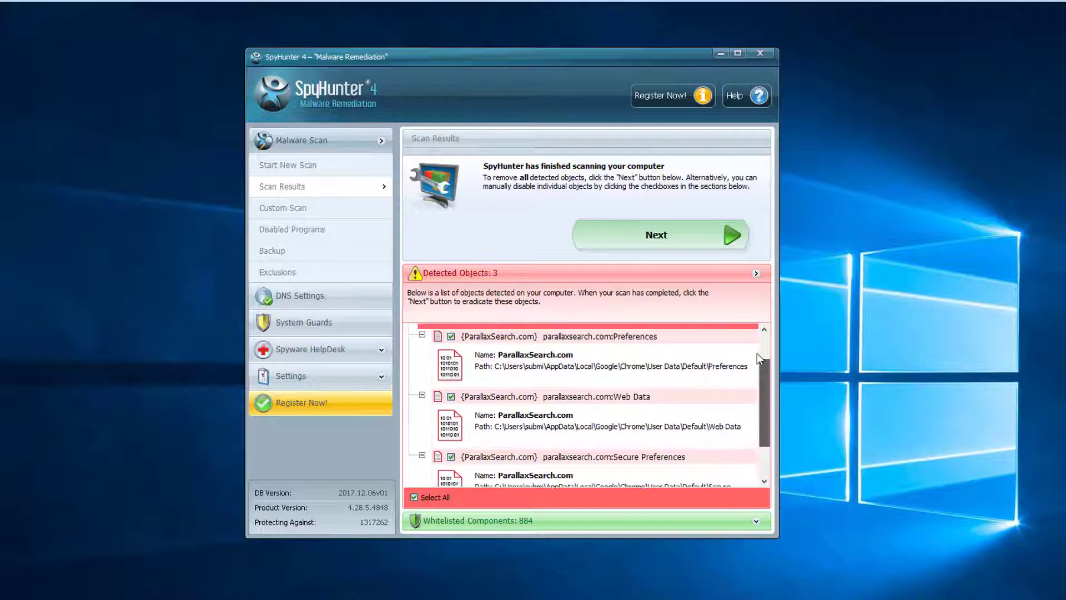
scroll(753, 353, up, 2)
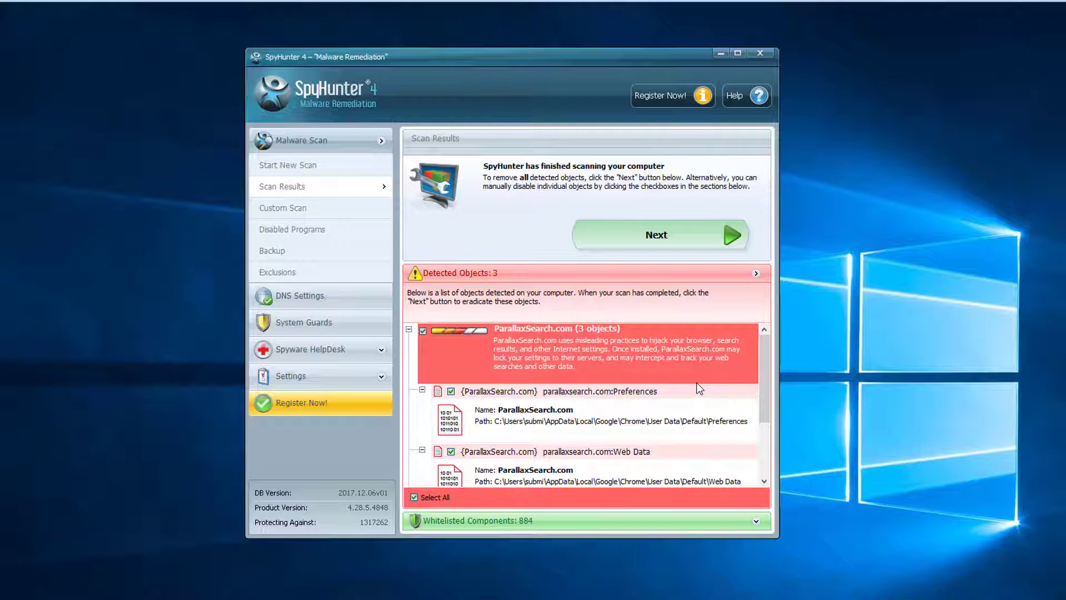
drag(489, 83, 524, 99)
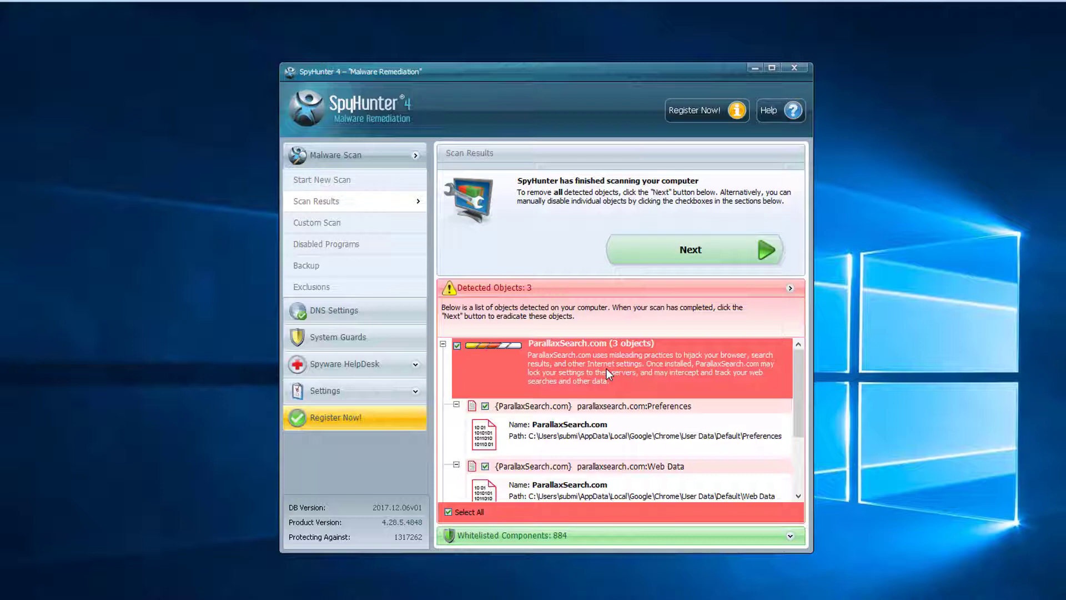
Run delete_policies.bat as administrator and dismiss the finished Command Prompt
click(752, 69)
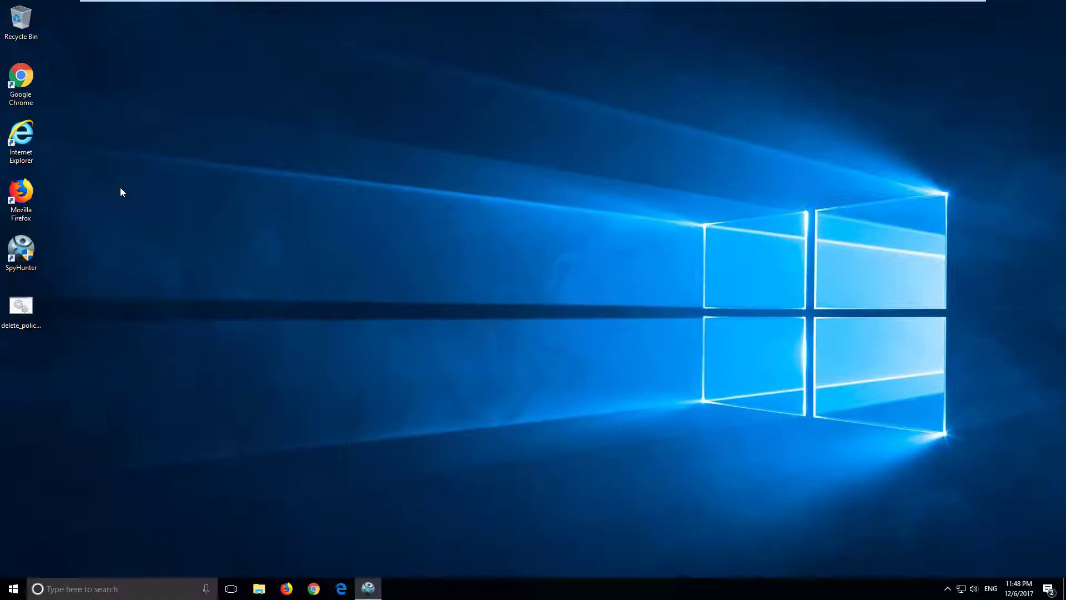
click(22, 309)
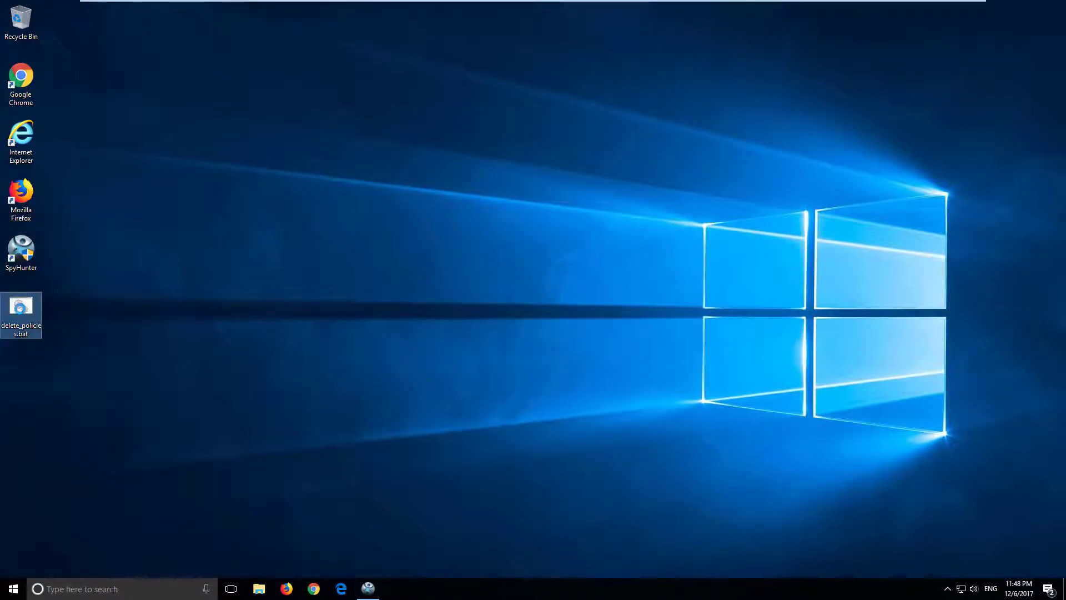
right_click(20, 307)
click(55, 351)
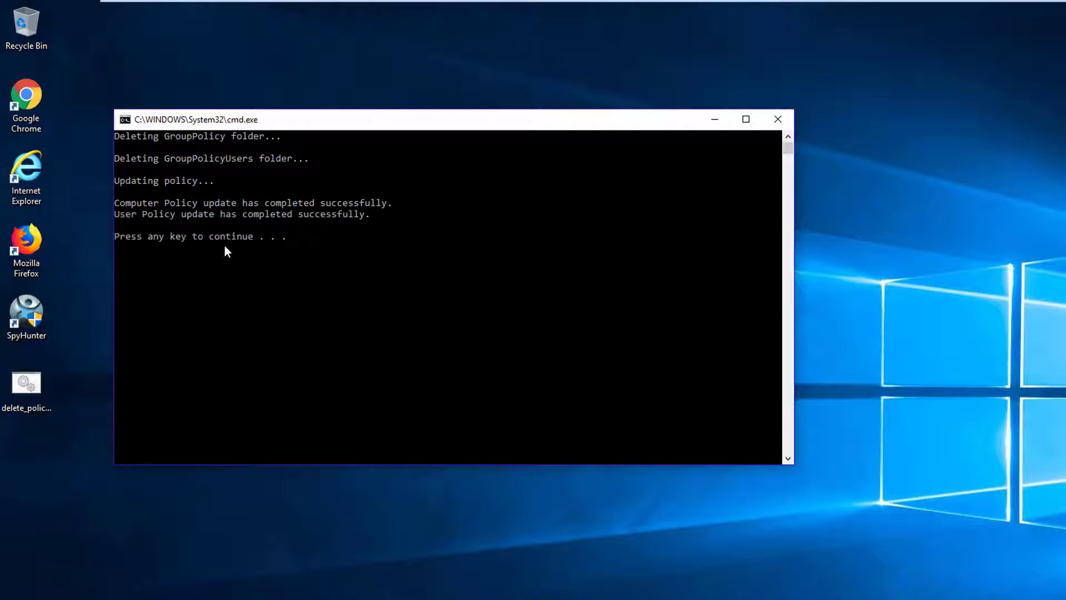
key(Return)
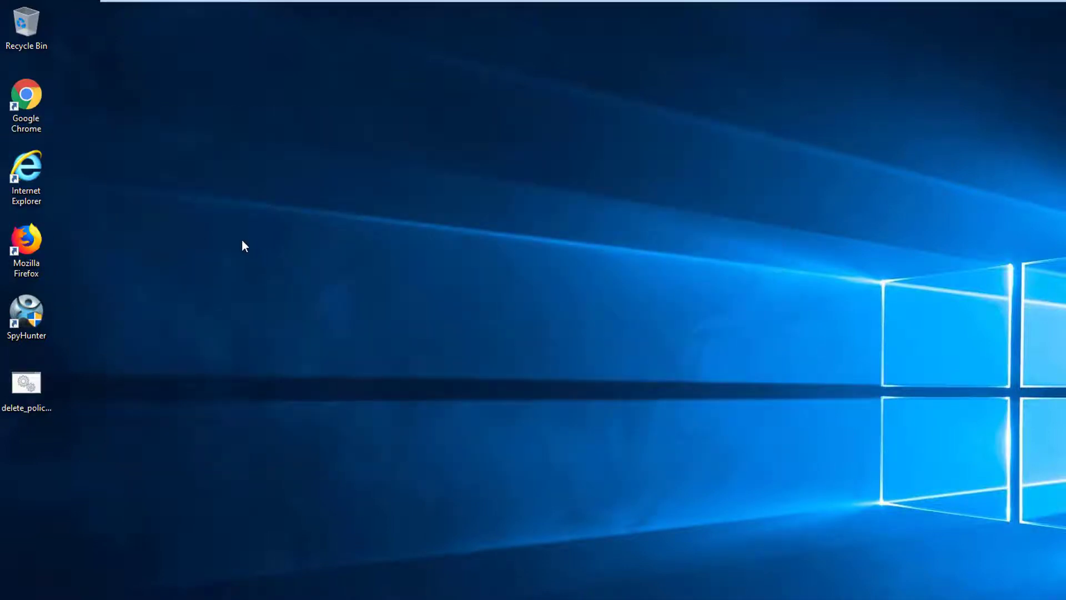
Launch Chrome and clear the apusx.com custom home page address in Settings
double_click(47, 112)
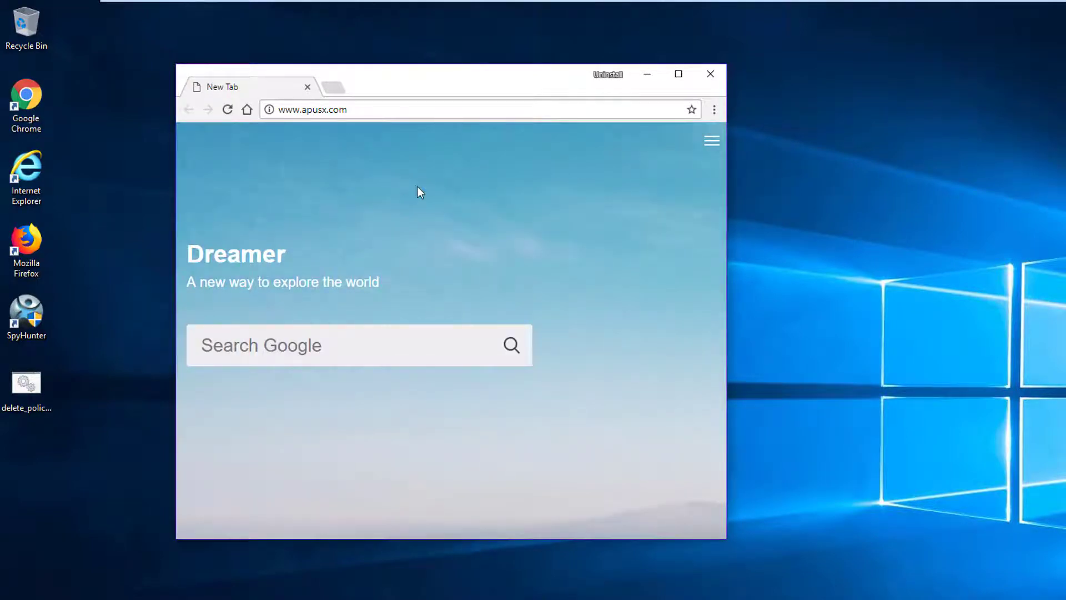
drag(400, 78, 629, 84)
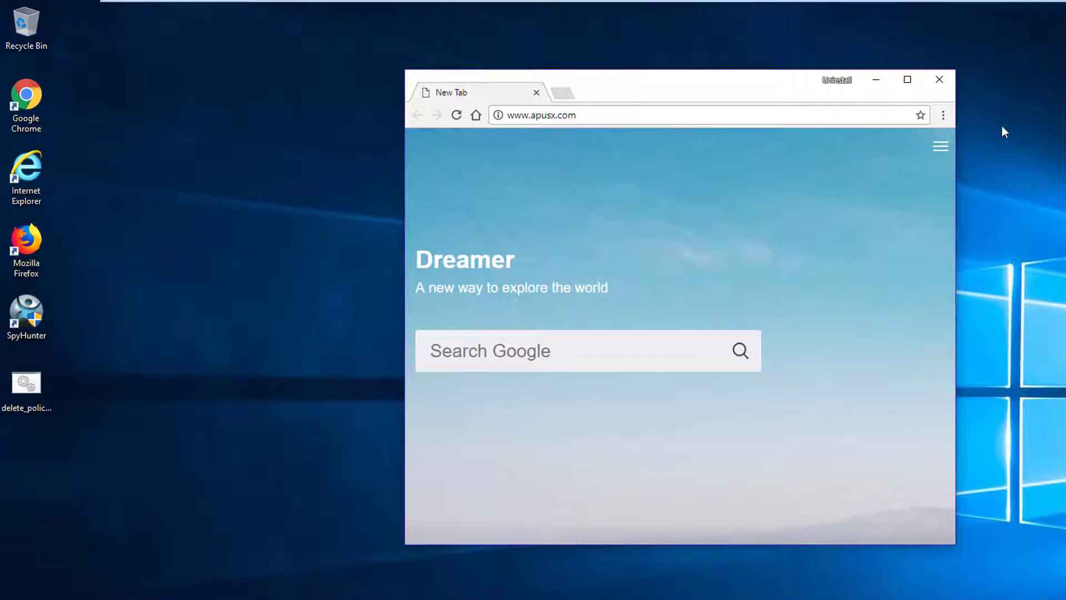
click(774, 115)
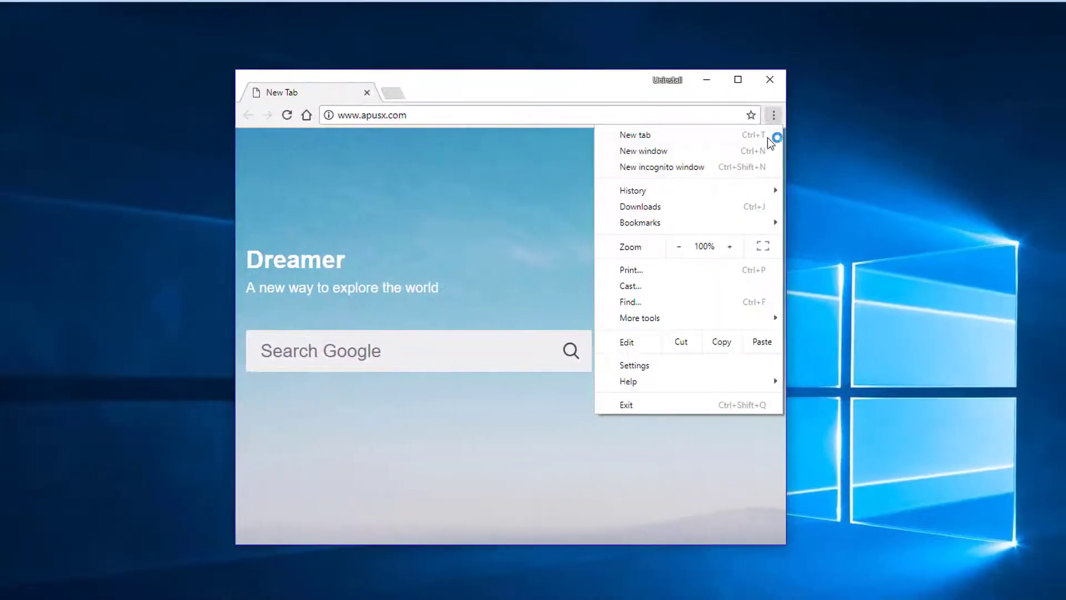
click(645, 367)
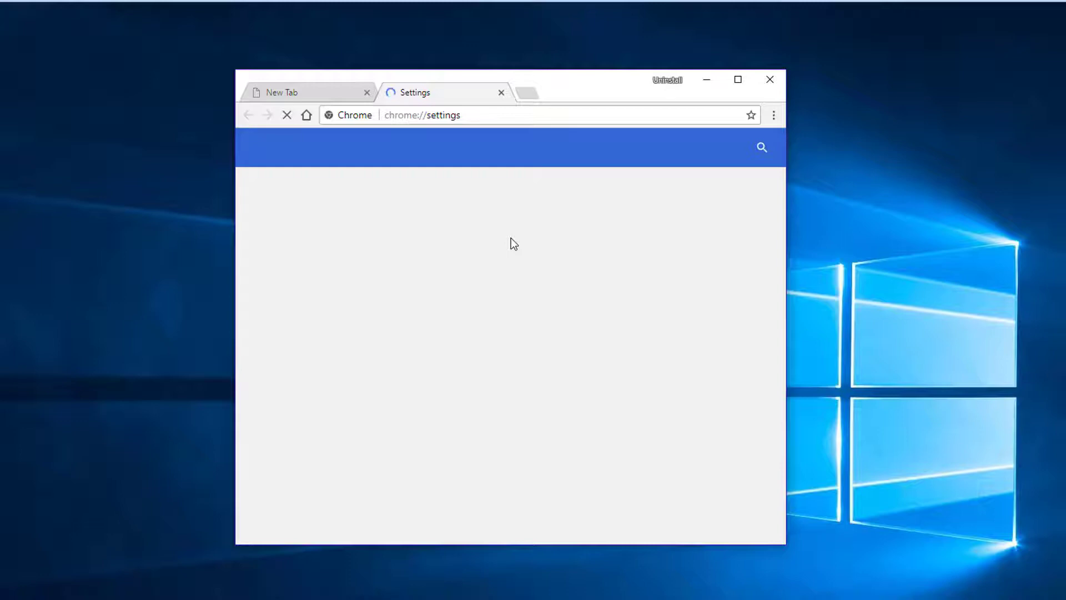
scroll(538, 310, down, 1)
scroll(559, 321, down, 1)
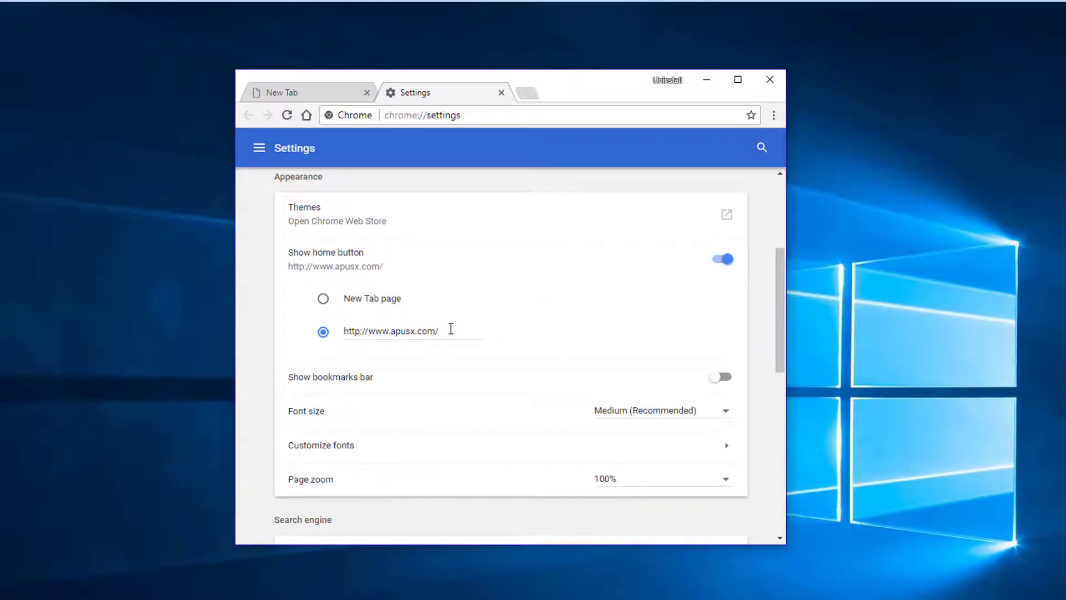
click(324, 331)
key(ctrl+a)
key(BackSpace)
Turn off Show home button and remove the apusx.com On startup page
click(725, 264)
scroll(517, 336, down, 1)
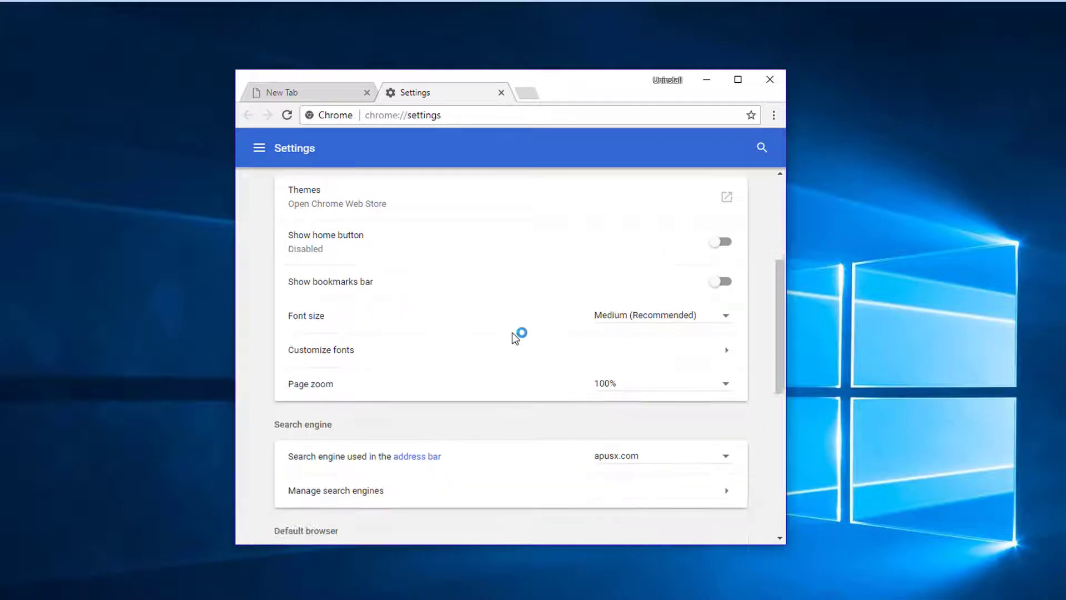
scroll(517, 336, down, 2)
scroll(513, 335, down, 2)
scroll(513, 340, down, 2)
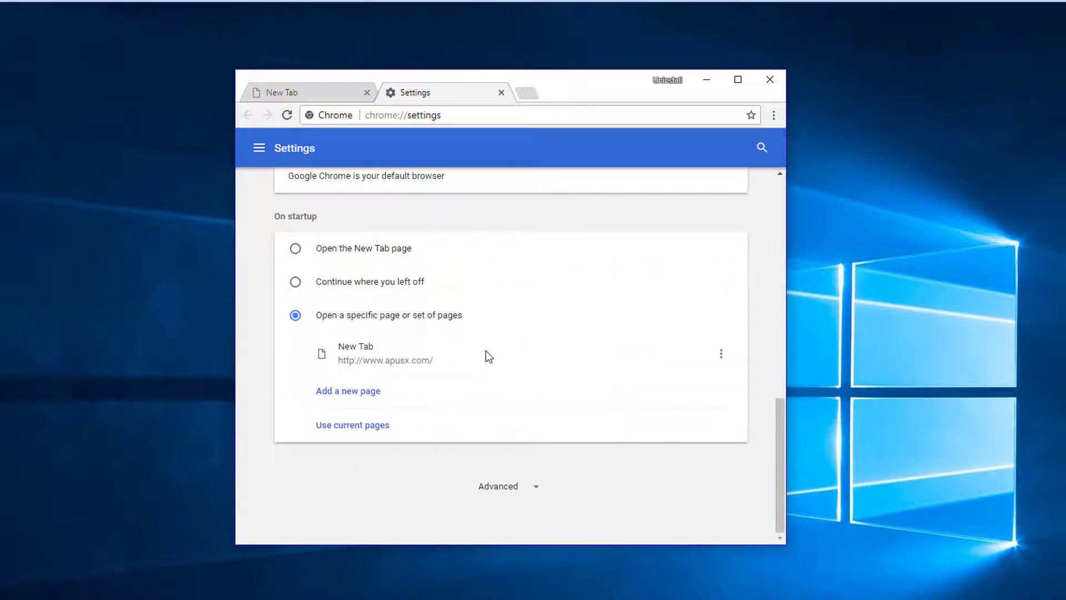
click(720, 354)
click(699, 381)
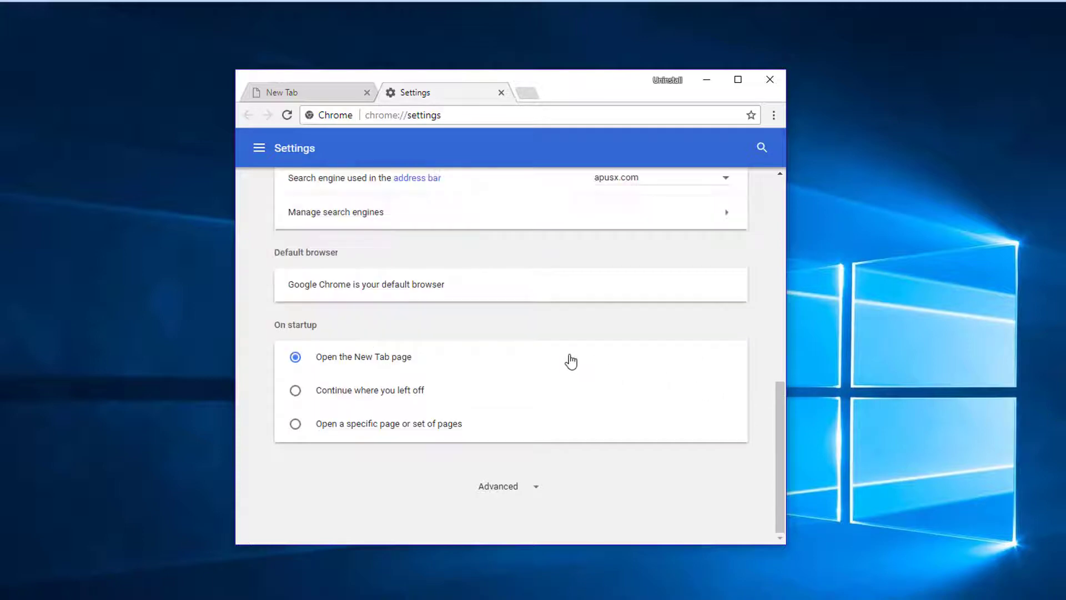
scroll(569, 361, up, 1)
scroll(577, 357, up, 1)
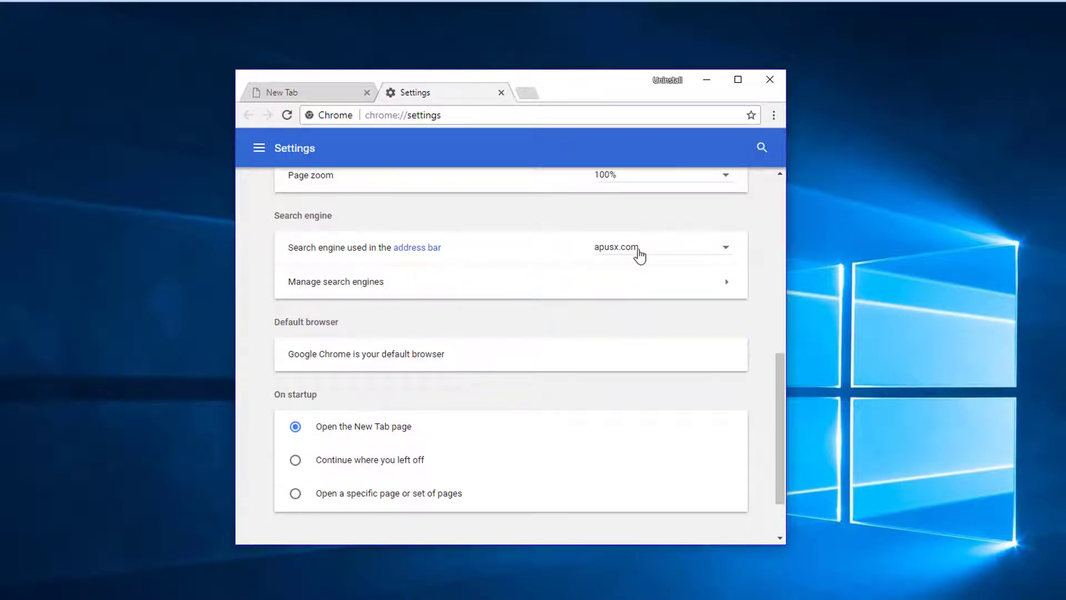
Under Manage search engines, make Google the default and remove apusx.com
click(419, 290)
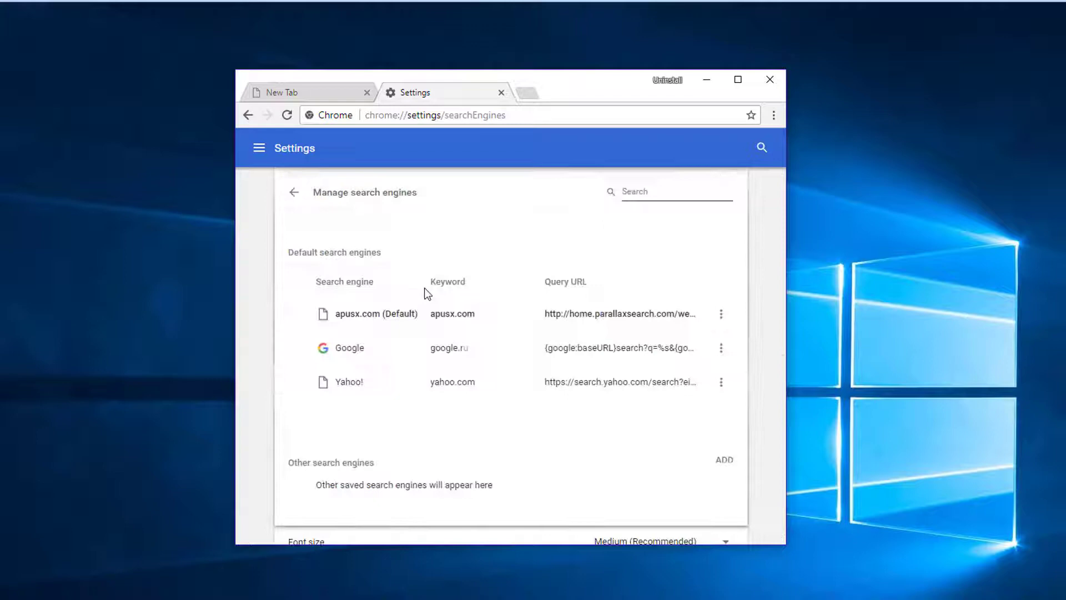
click(720, 345)
click(676, 347)
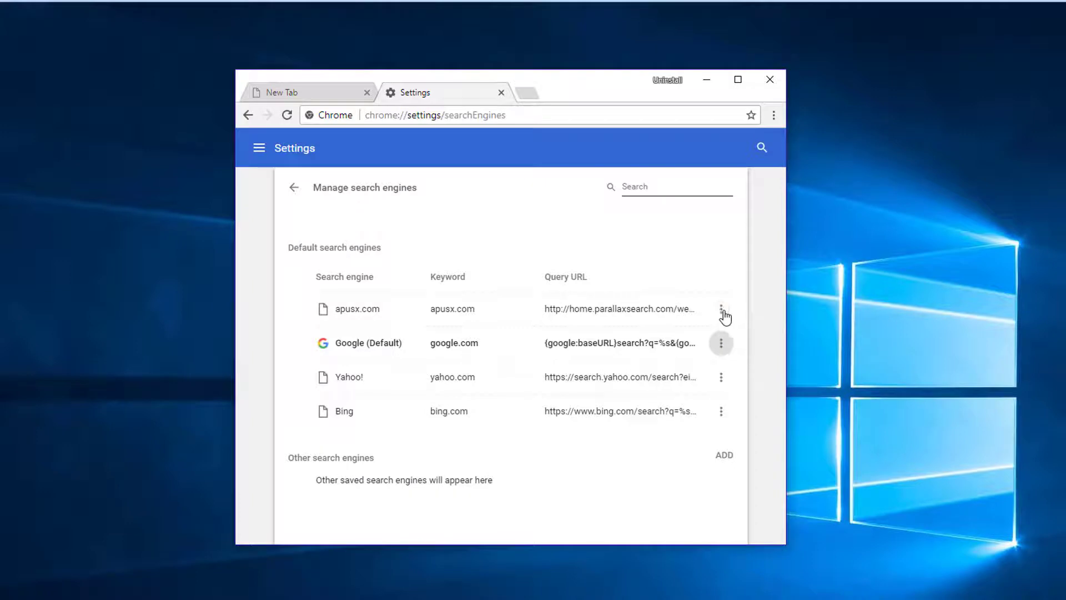
click(722, 311)
click(695, 358)
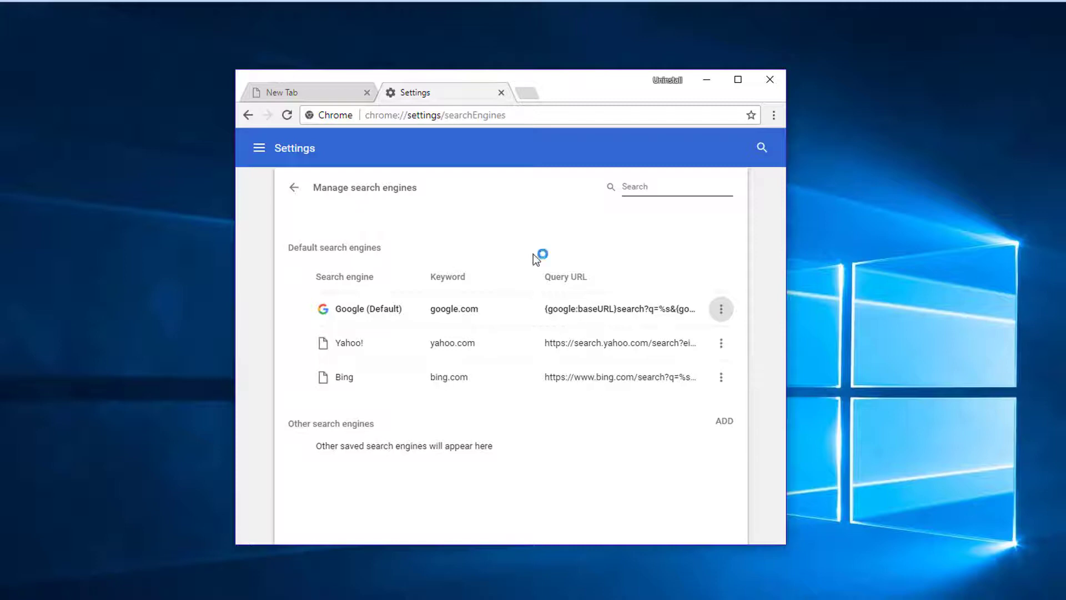
Close Settings and strip the apusx.com address from the Chrome shortcut's target, granting admin permission
click(502, 92)
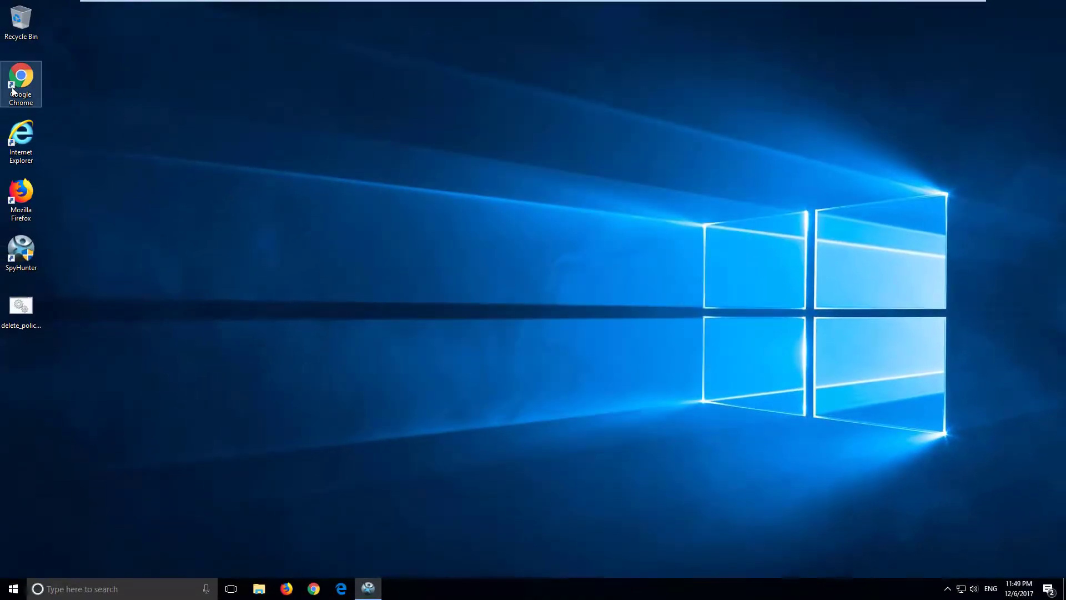
right_click(12, 87)
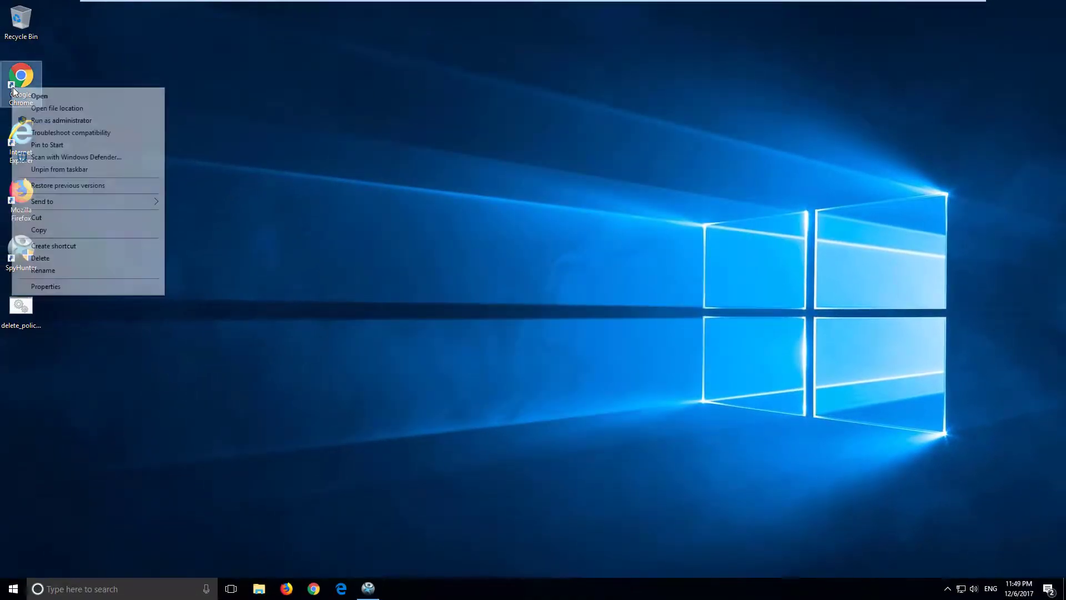
click(46, 285)
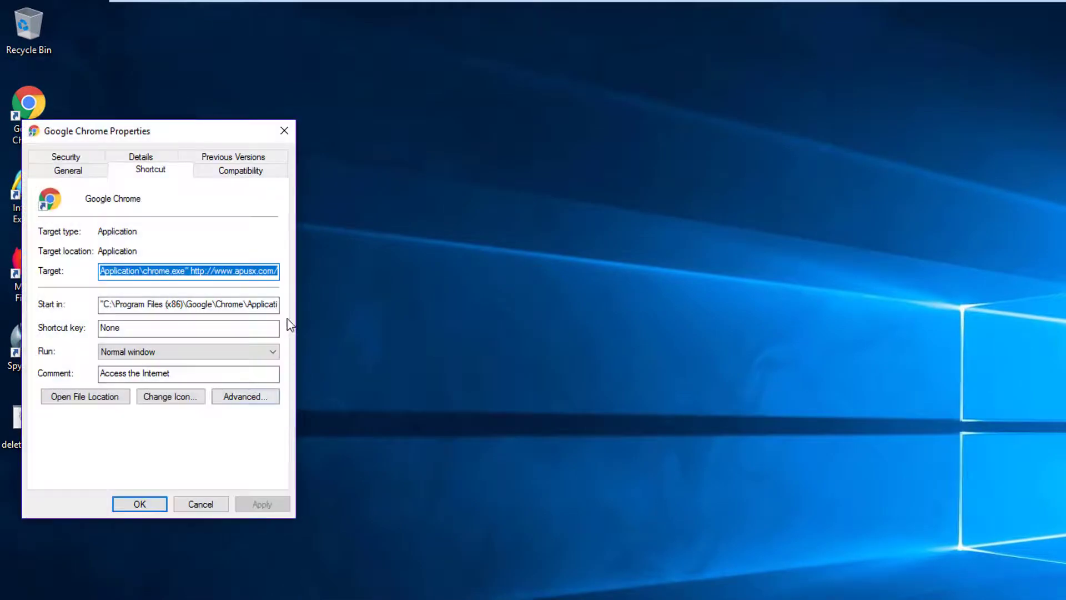
drag(190, 273, 274, 272)
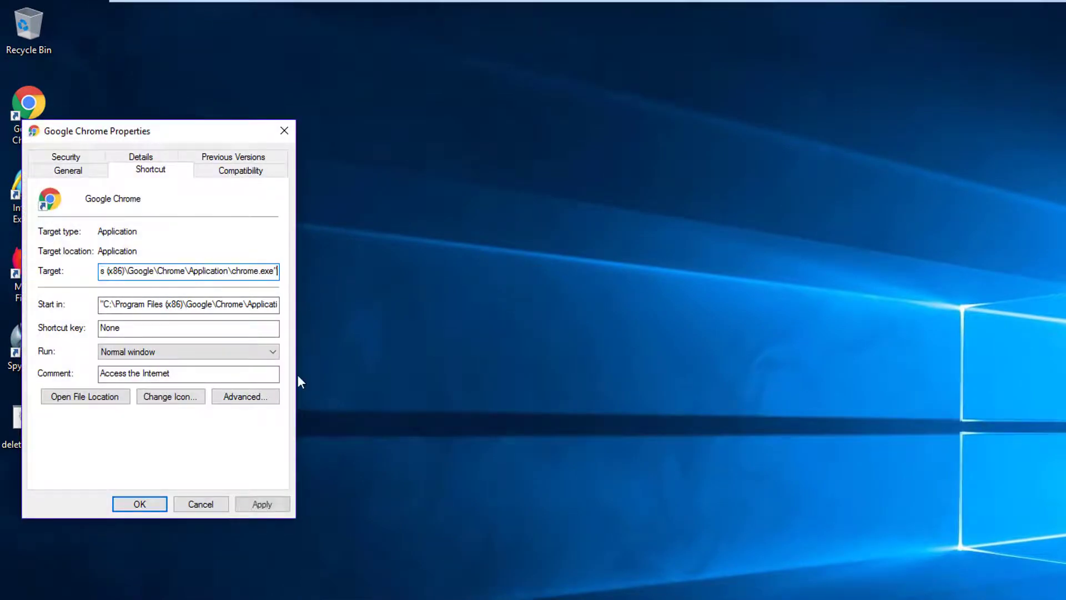
click(261, 504)
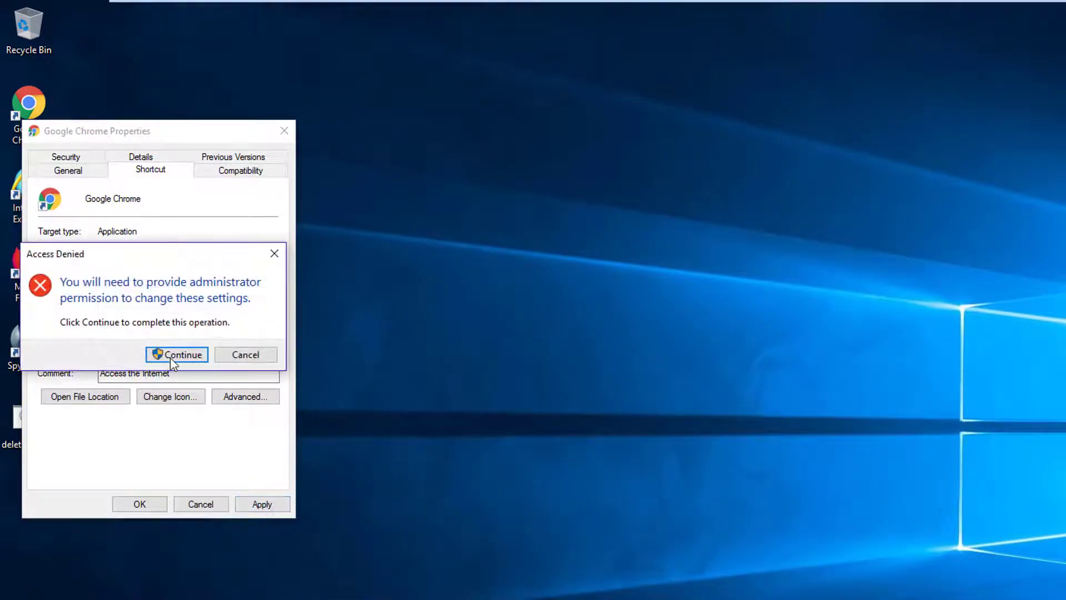
click(175, 353)
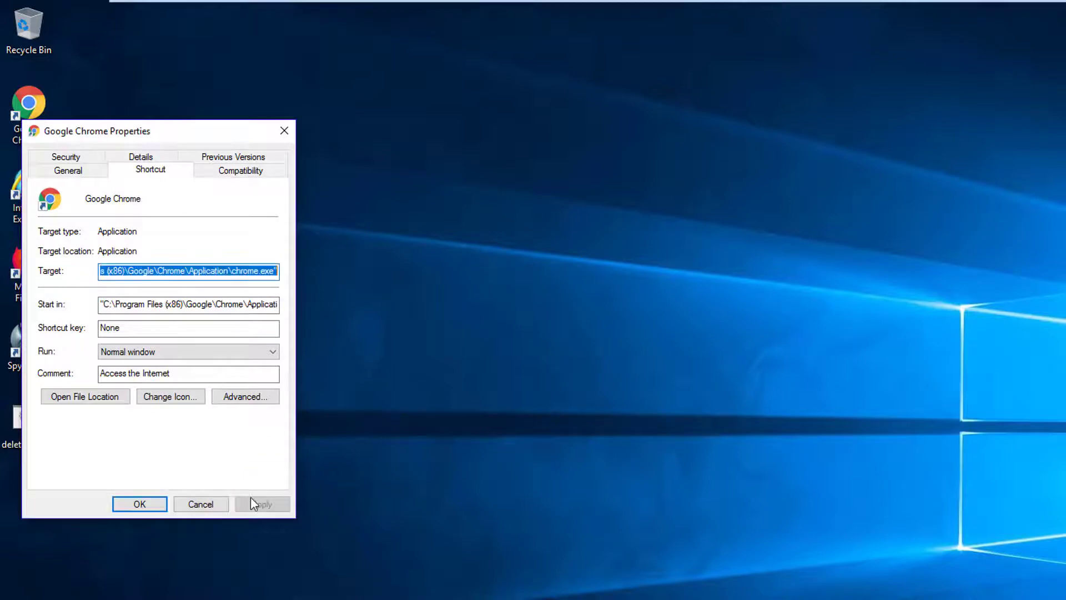
click(143, 504)
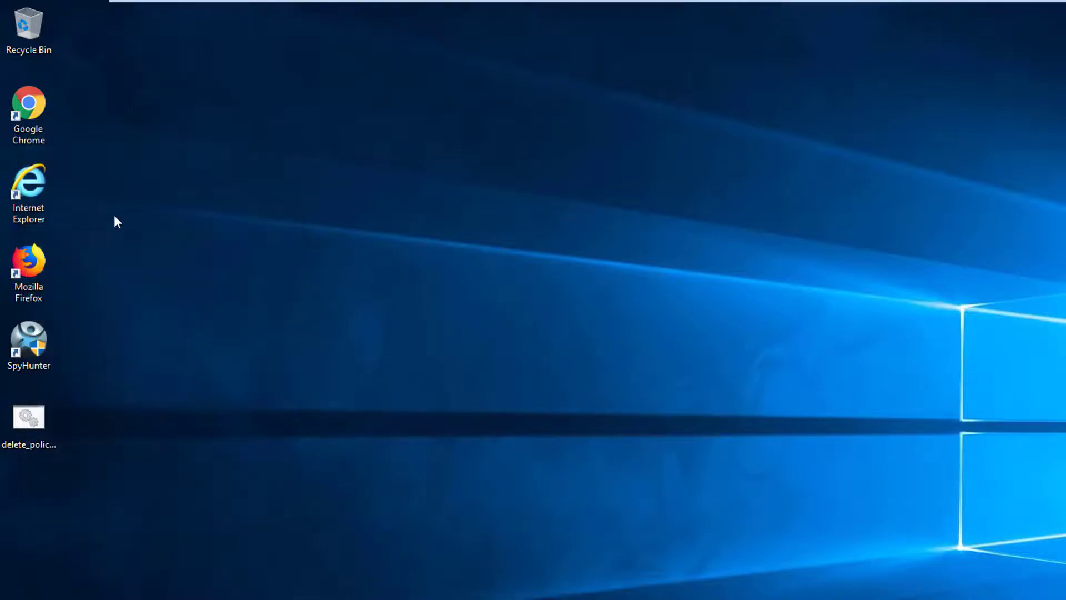
Launch Chrome, remove the IIS, apusx.com and SearchApp new-tab tiles, and close it
double_click(31, 107)
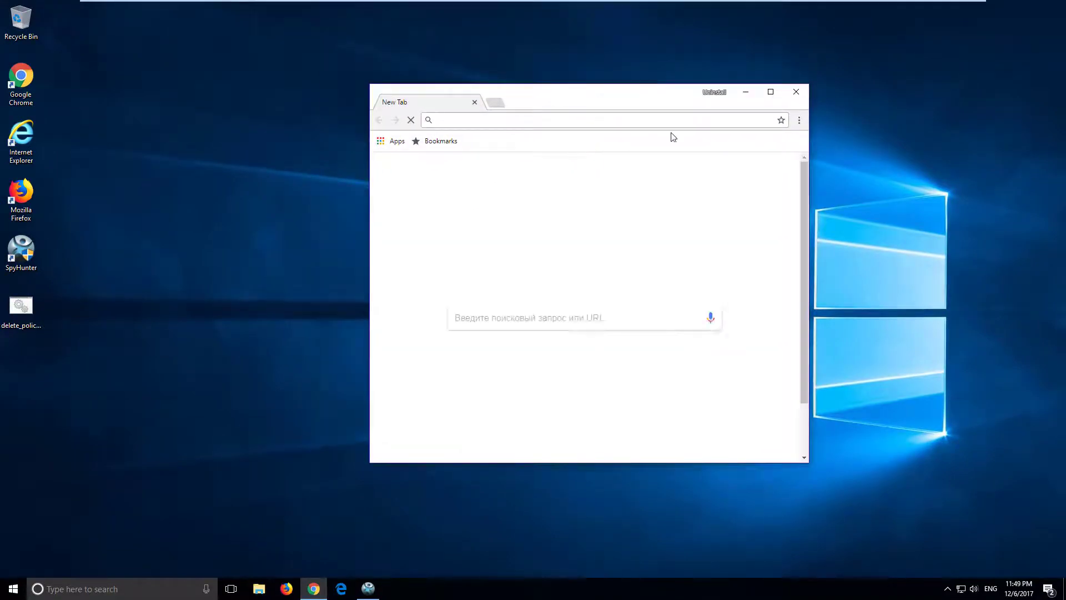
mouse_move(490, 401)
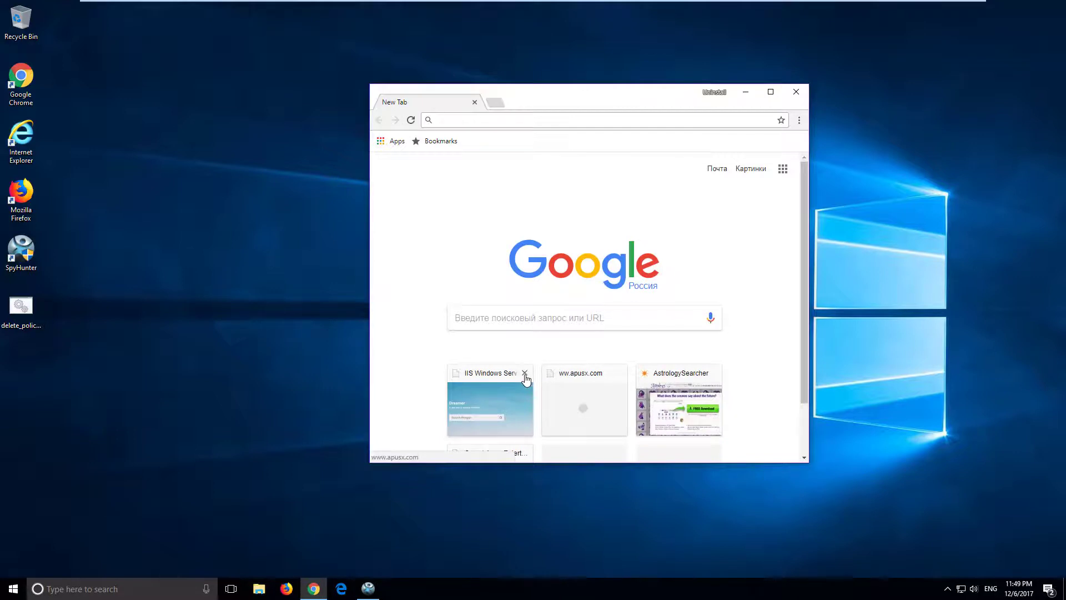
click(524, 373)
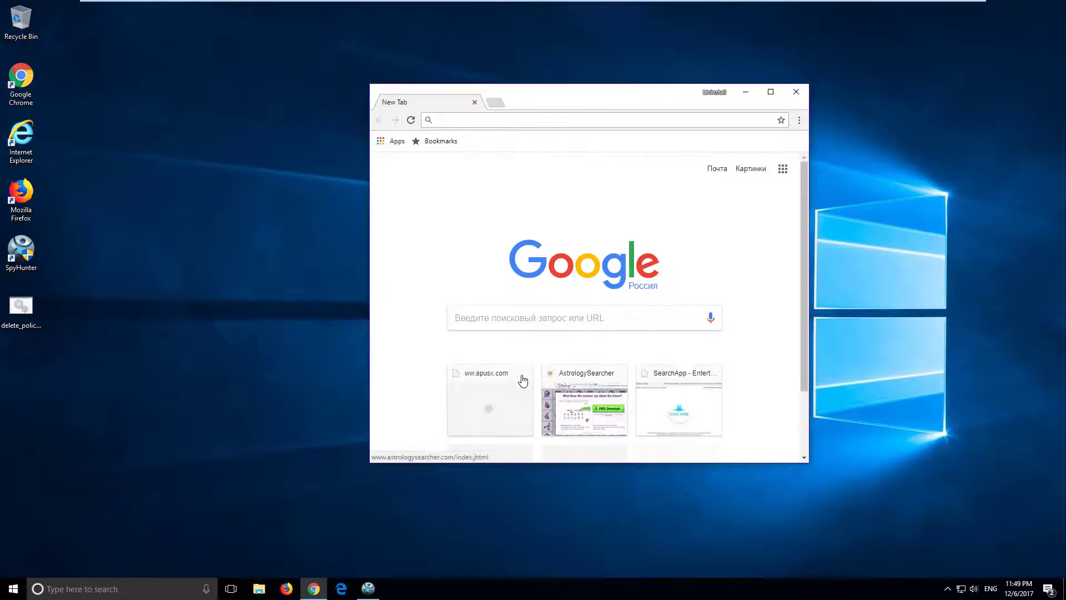
click(524, 373)
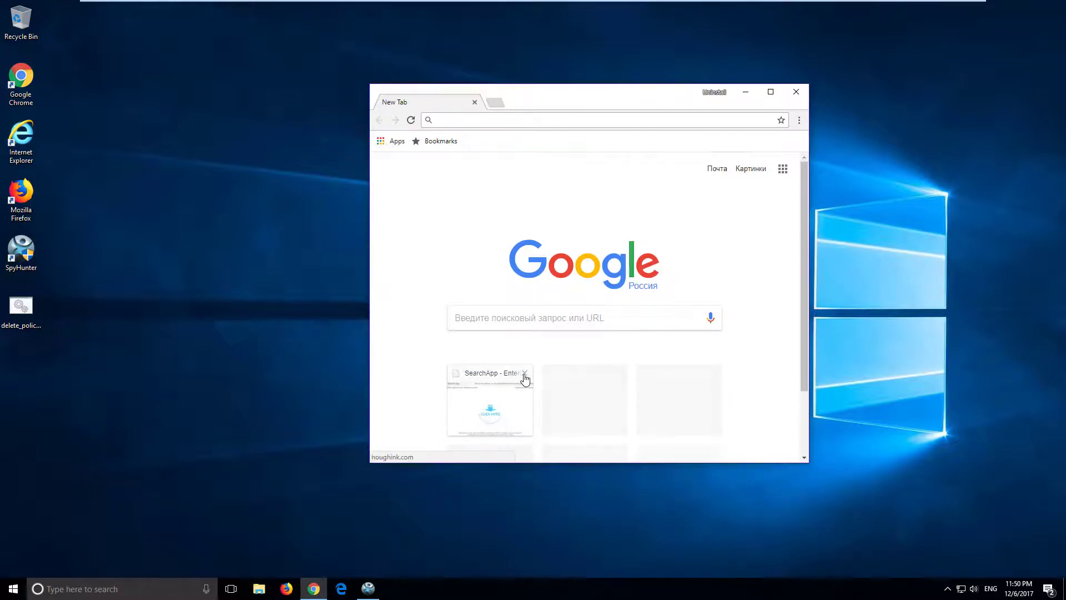
click(524, 374)
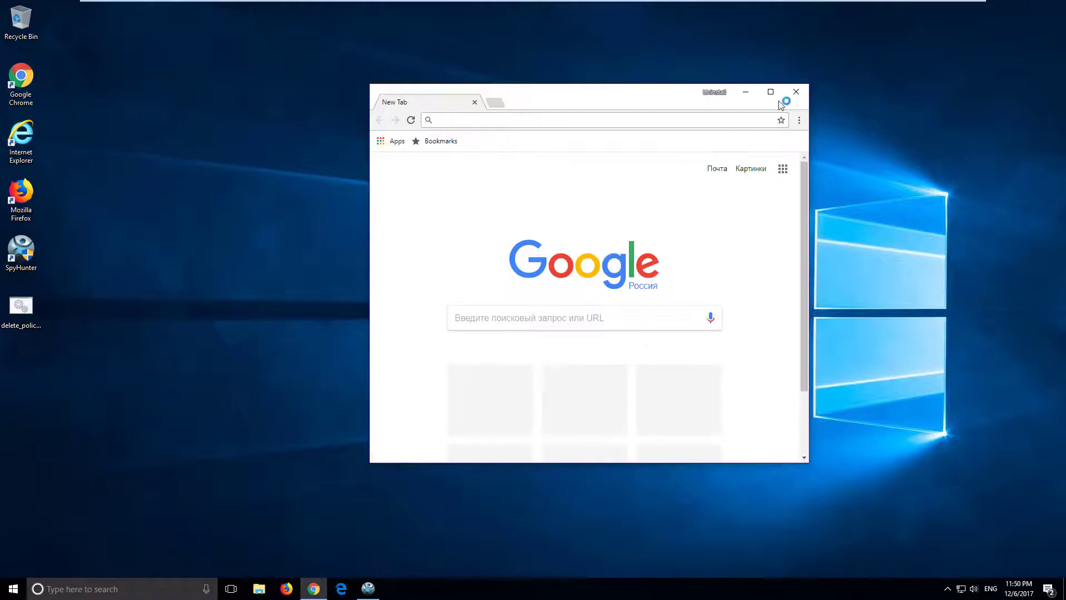
click(796, 91)
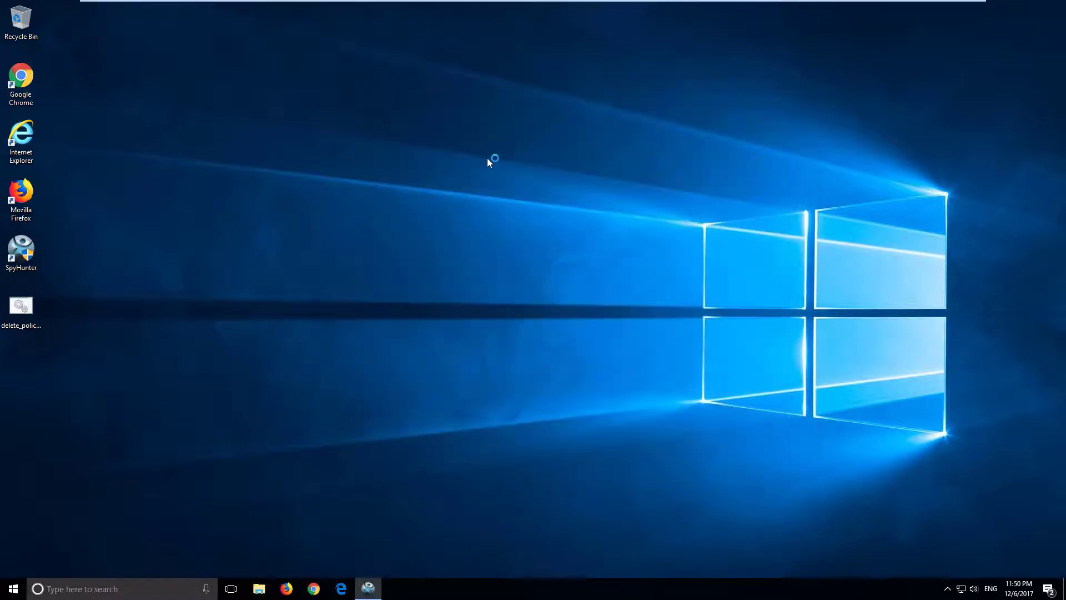
Launch Firefox and restore its home page to the default in Options
click(25, 195)
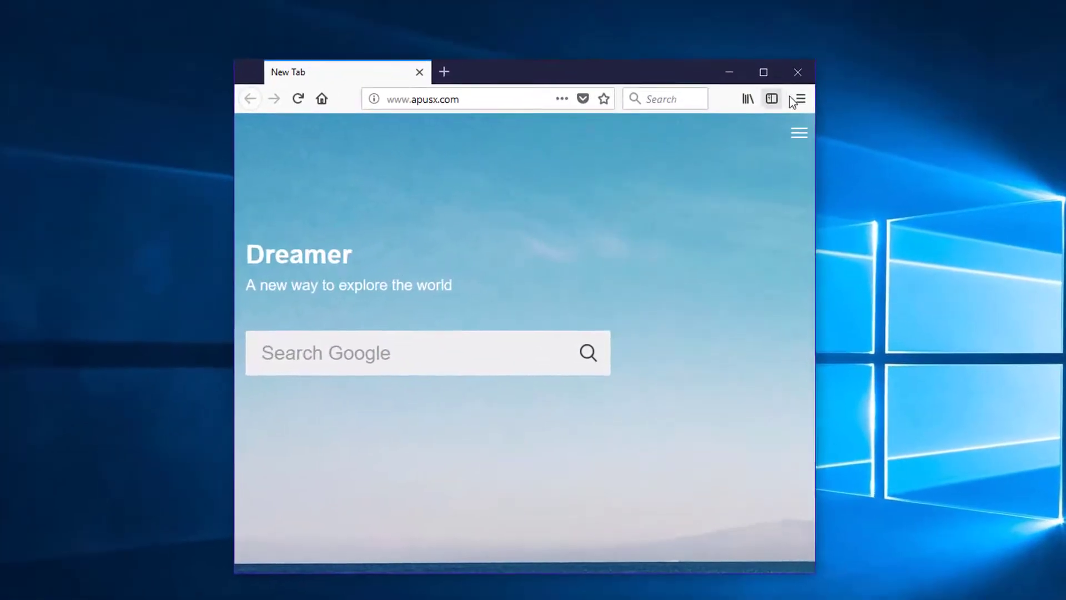
click(801, 100)
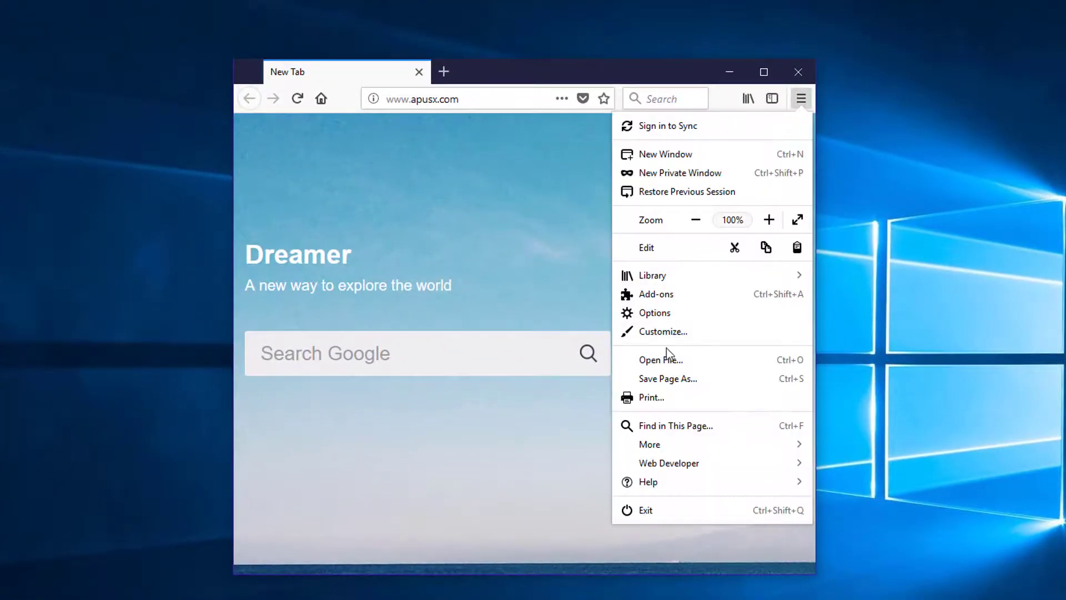
click(660, 312)
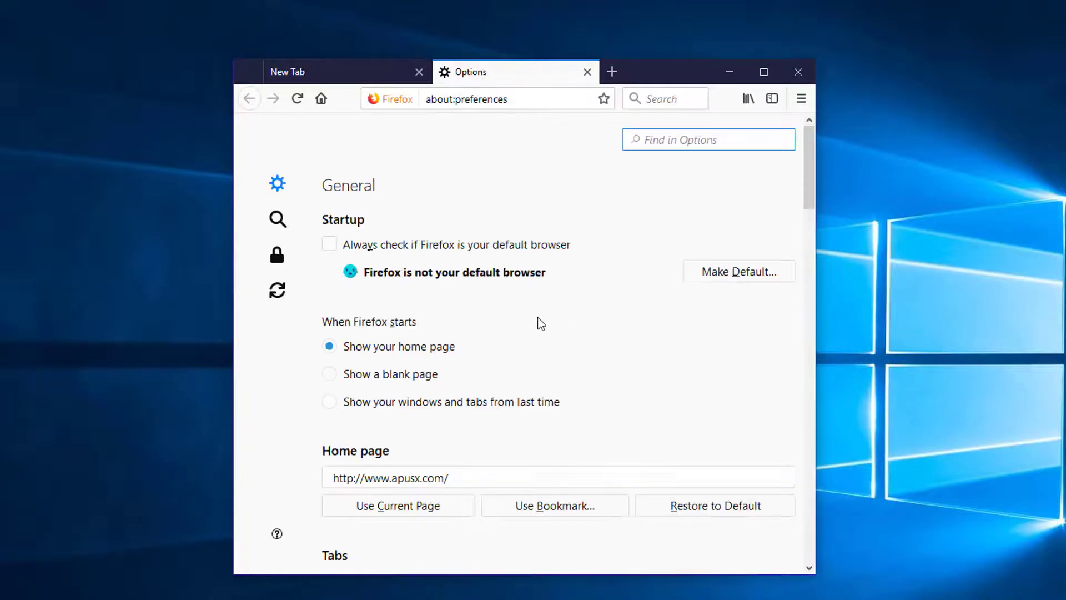
click(683, 506)
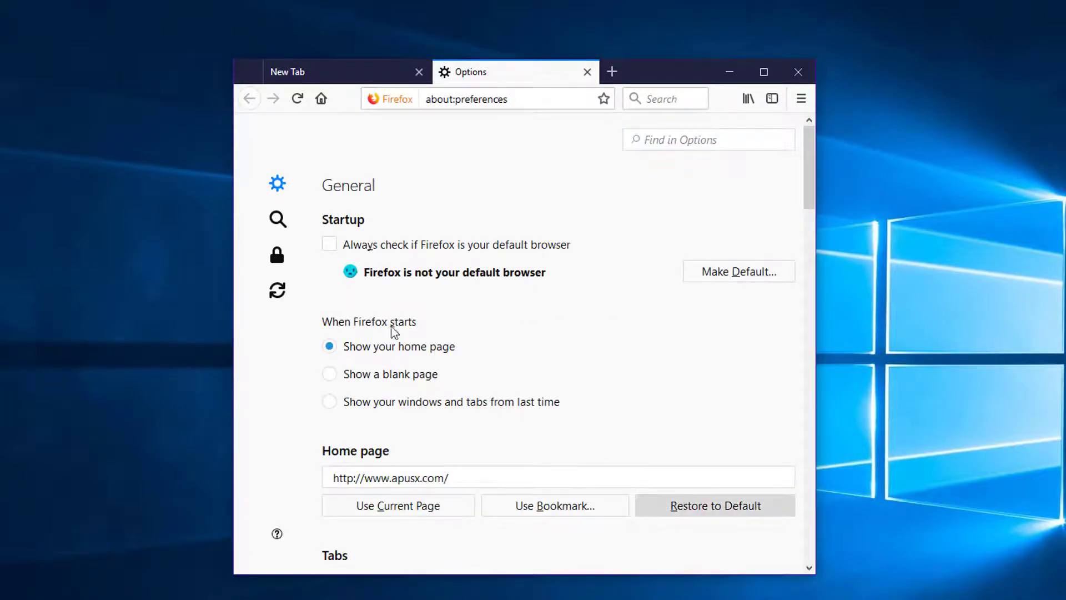
Remove DuckDuckGo and eBay from Firefox's one-click search engines
click(278, 219)
scroll(527, 348, down, 1)
scroll(522, 347, down, 5)
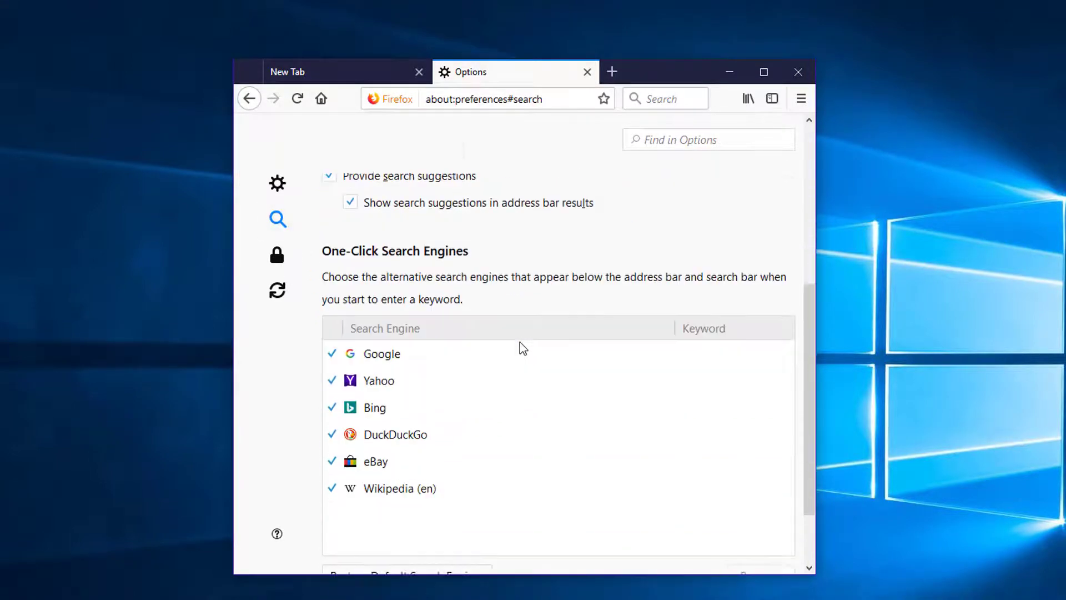
scroll(520, 348, down, 2)
click(429, 378)
click(433, 352)
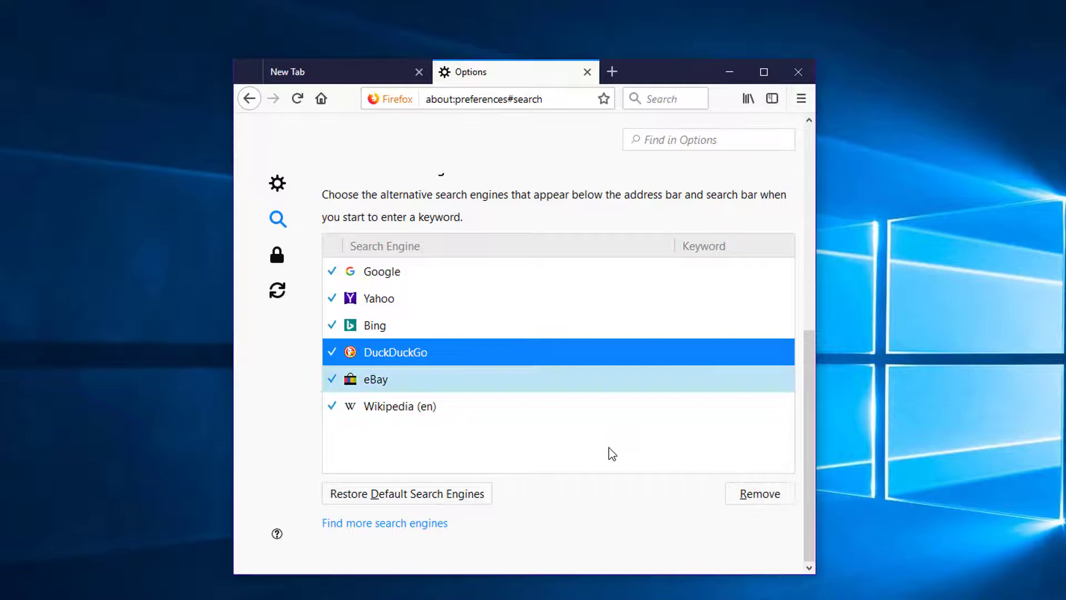
click(760, 494)
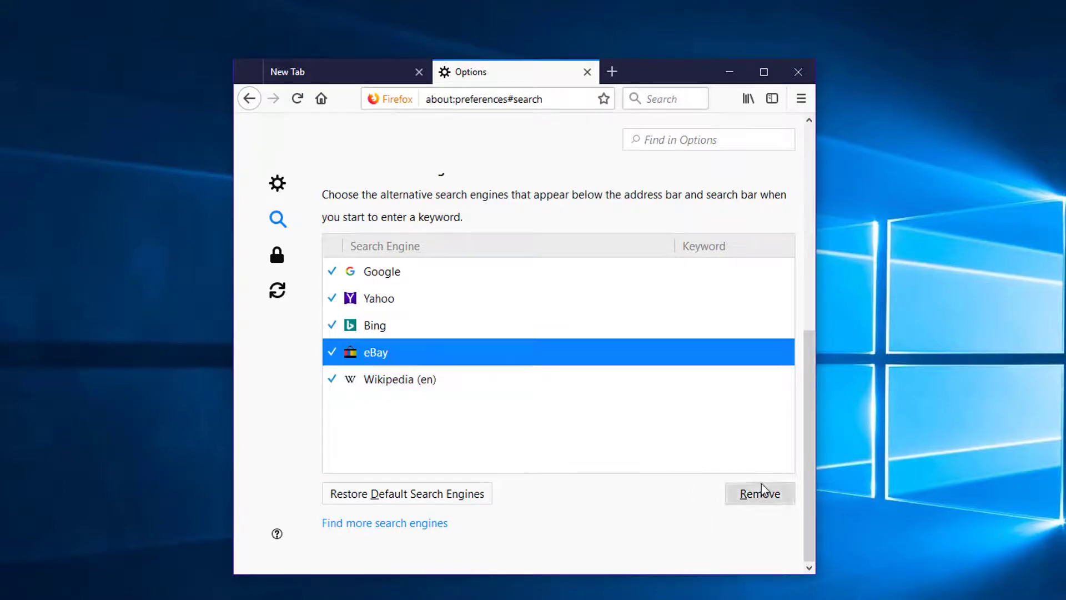
click(759, 494)
Close Options and delete the apusx Top Sites tile from history on a new tab
click(611, 71)
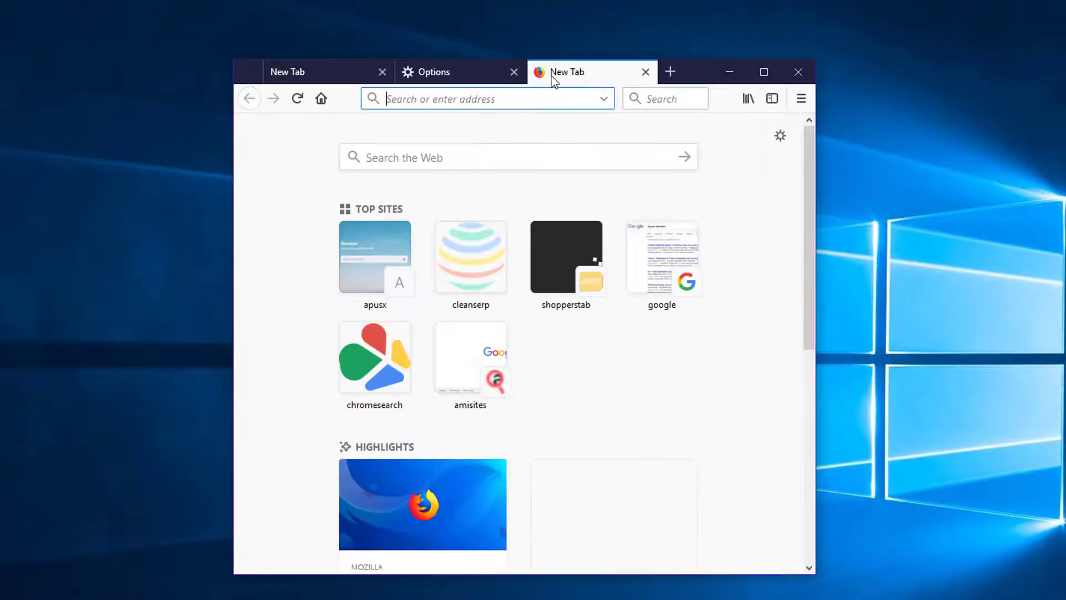
click(514, 72)
mouse_move(375, 257)
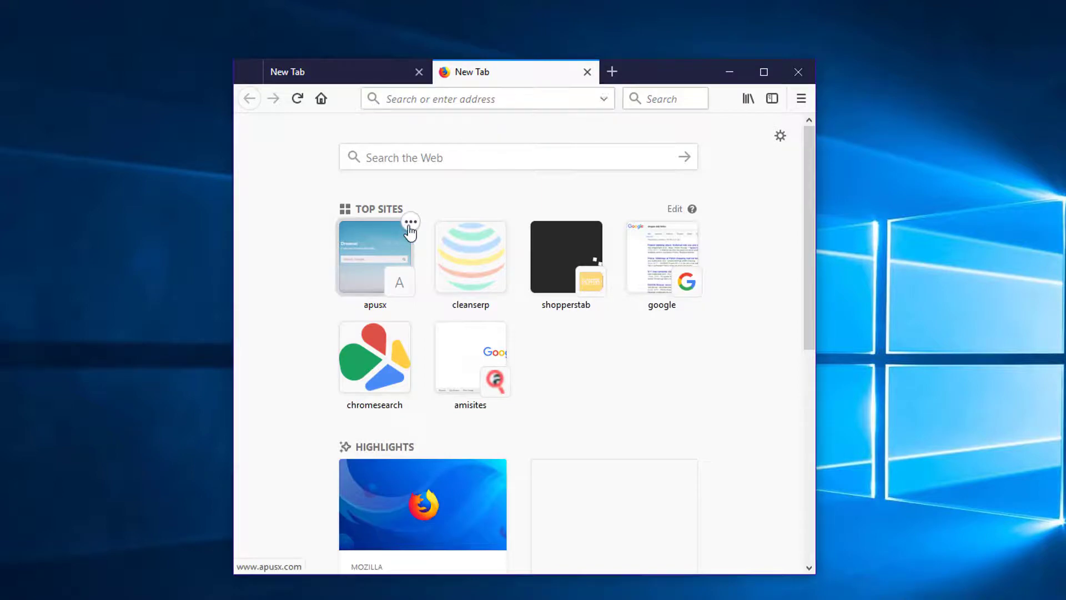
click(411, 223)
click(481, 356)
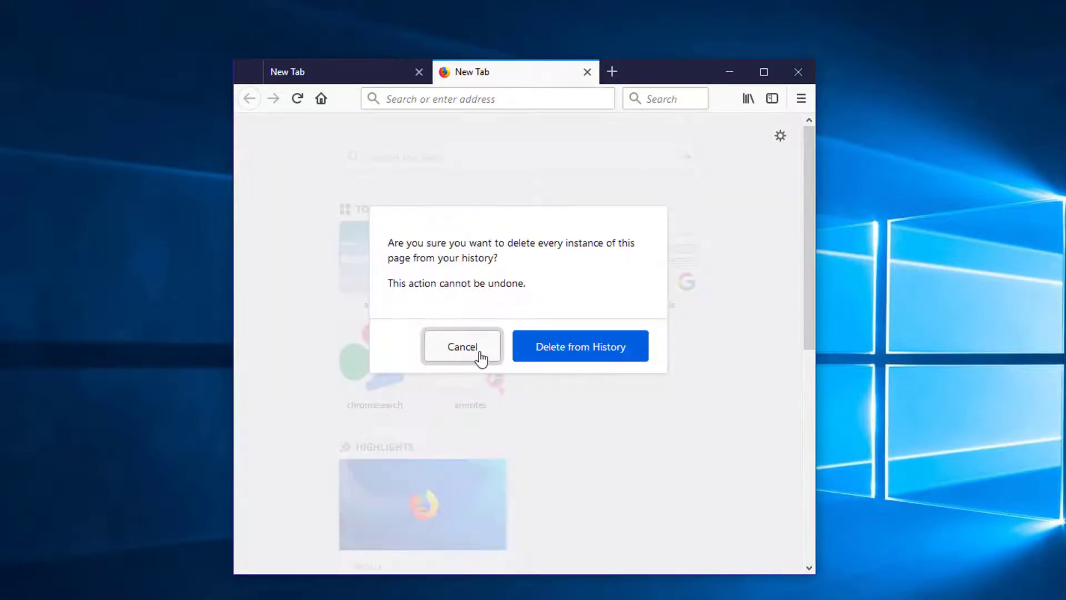
click(566, 350)
click(801, 100)
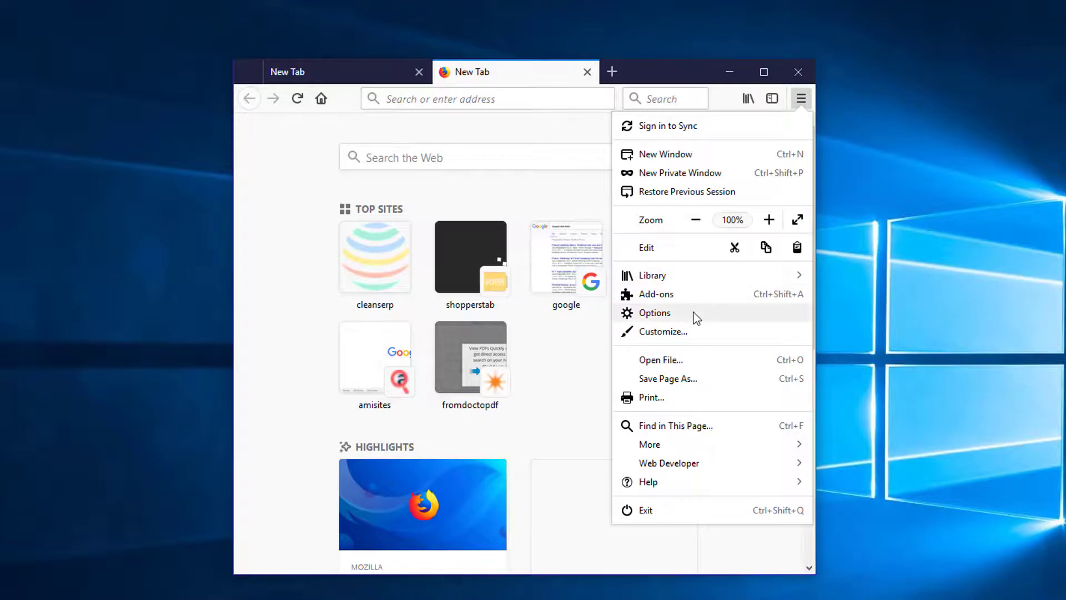
Open the Add-ons Manager and view the empty Extensions panel
click(676, 296)
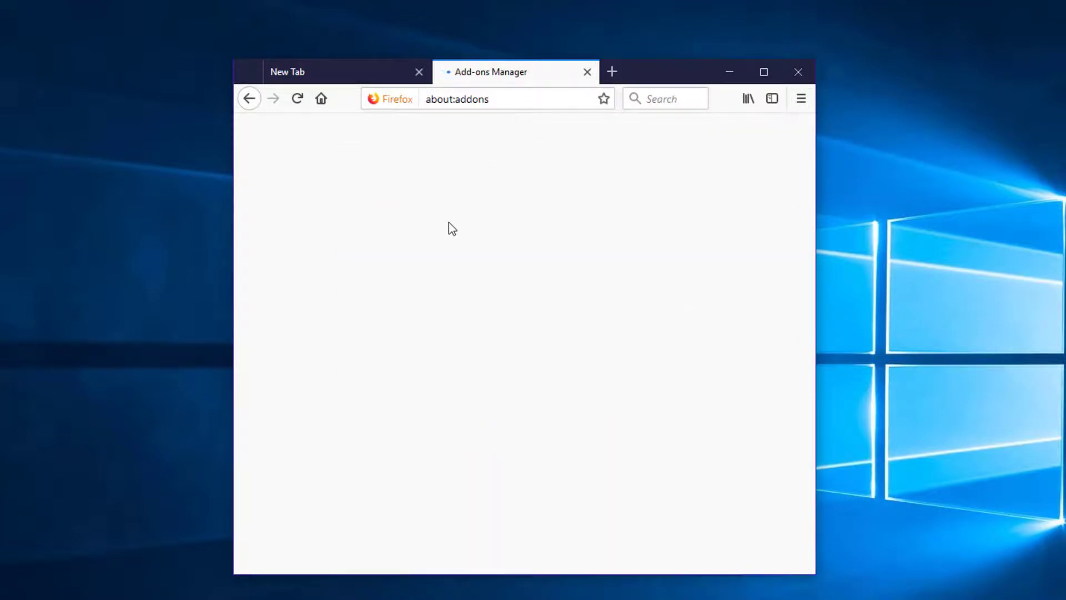
click(279, 185)
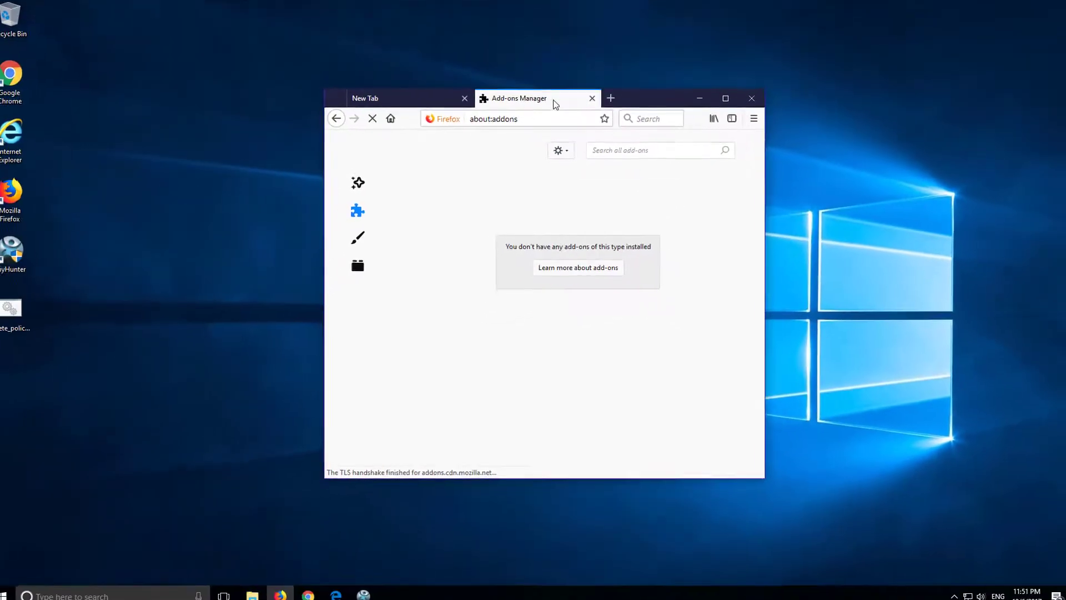
Close Firefox and delete the extra URL after firefox.exe from its desktop shortcut's Target
click(588, 72)
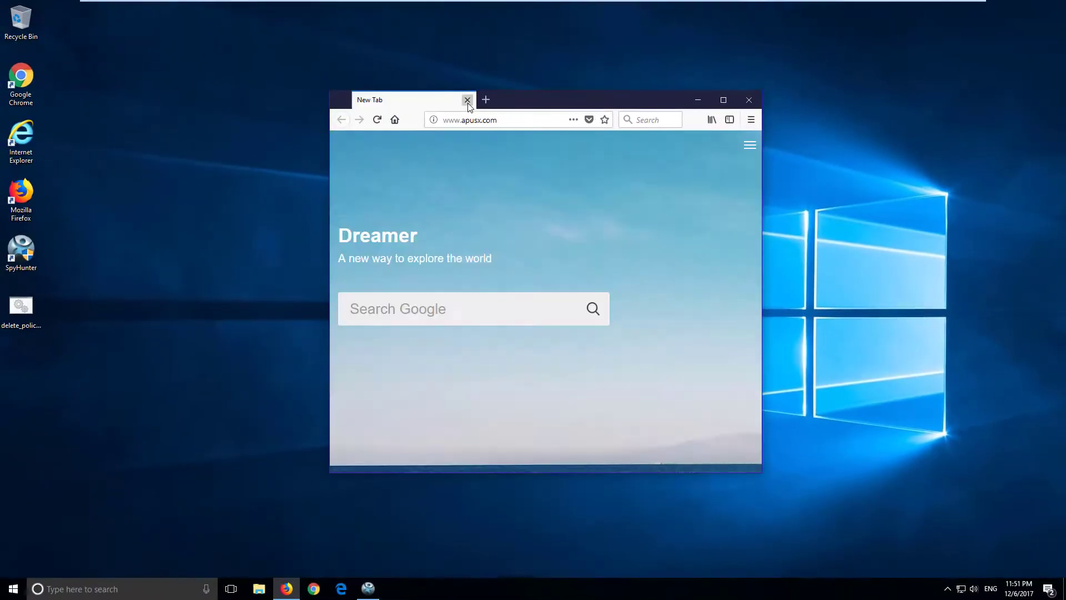
key(alt+F4)
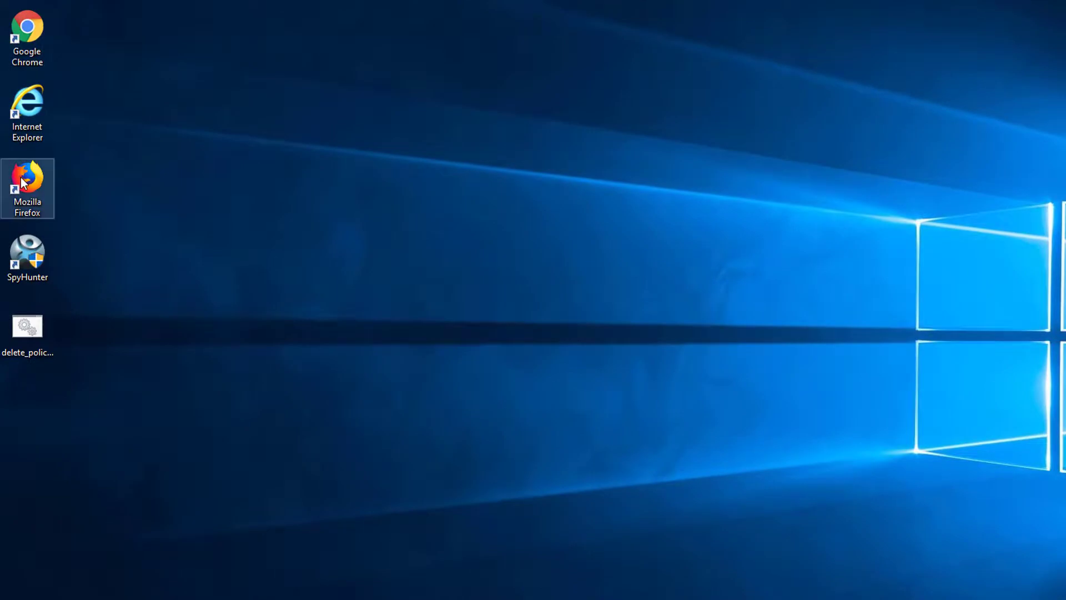
right_click(22, 184)
click(73, 434)
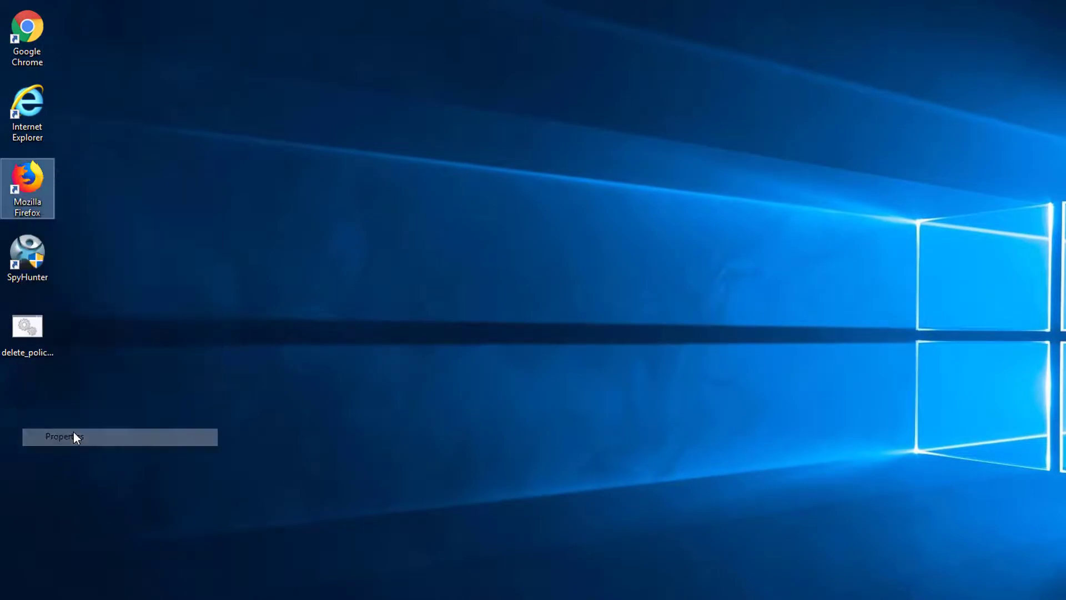
drag(185, 321, 364, 323)
key(Delete)
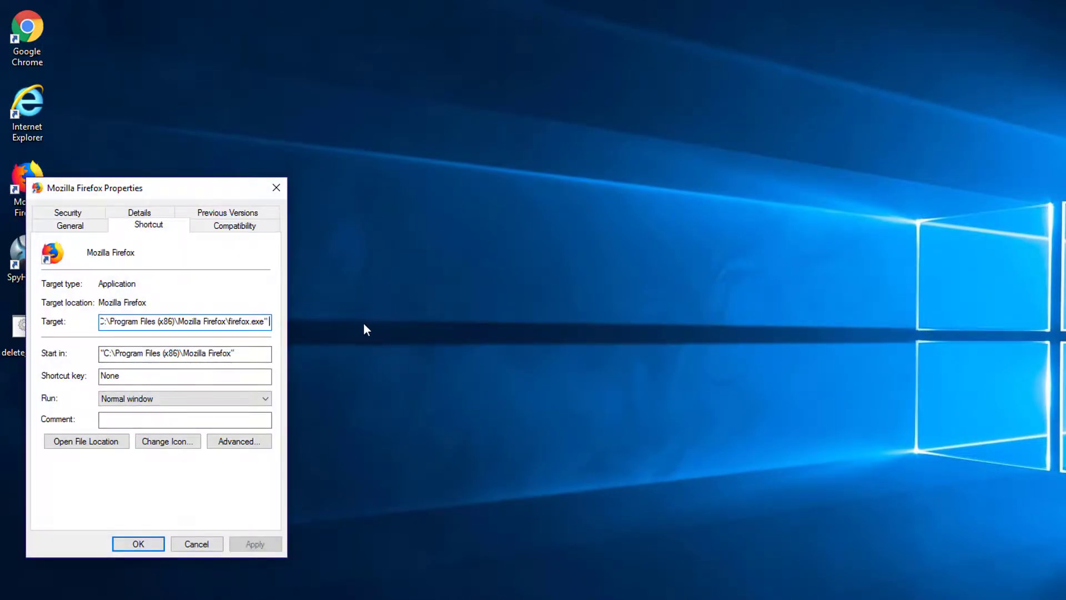
click(260, 545)
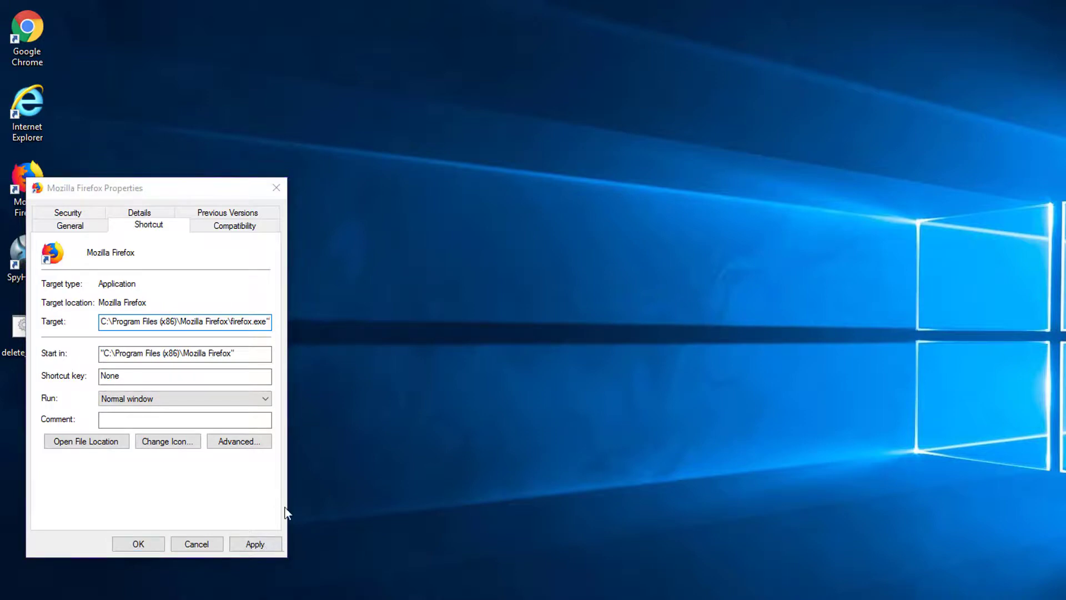
click(173, 402)
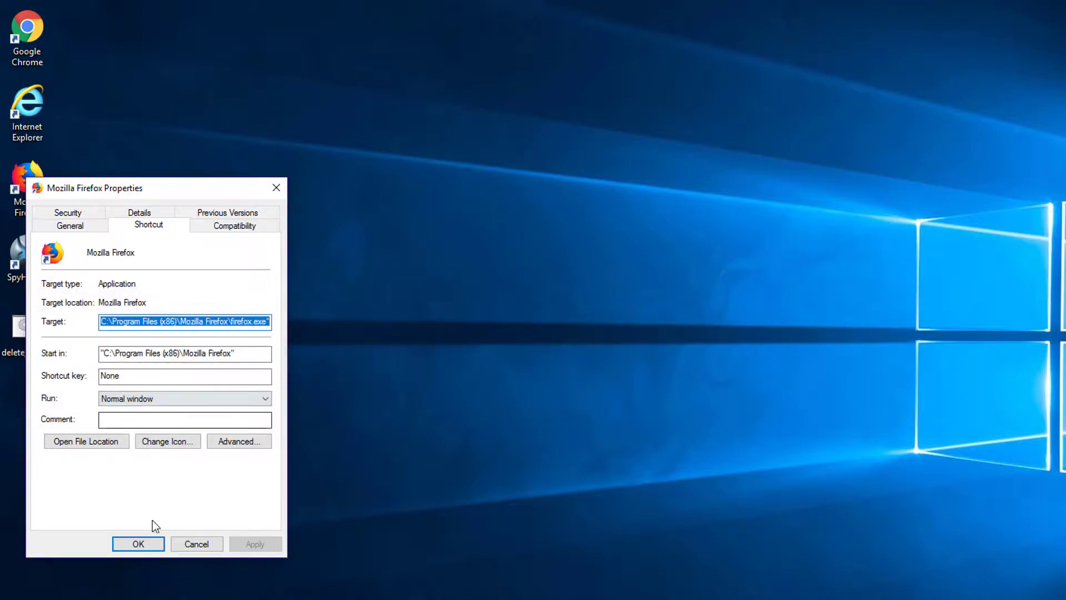
click(136, 544)
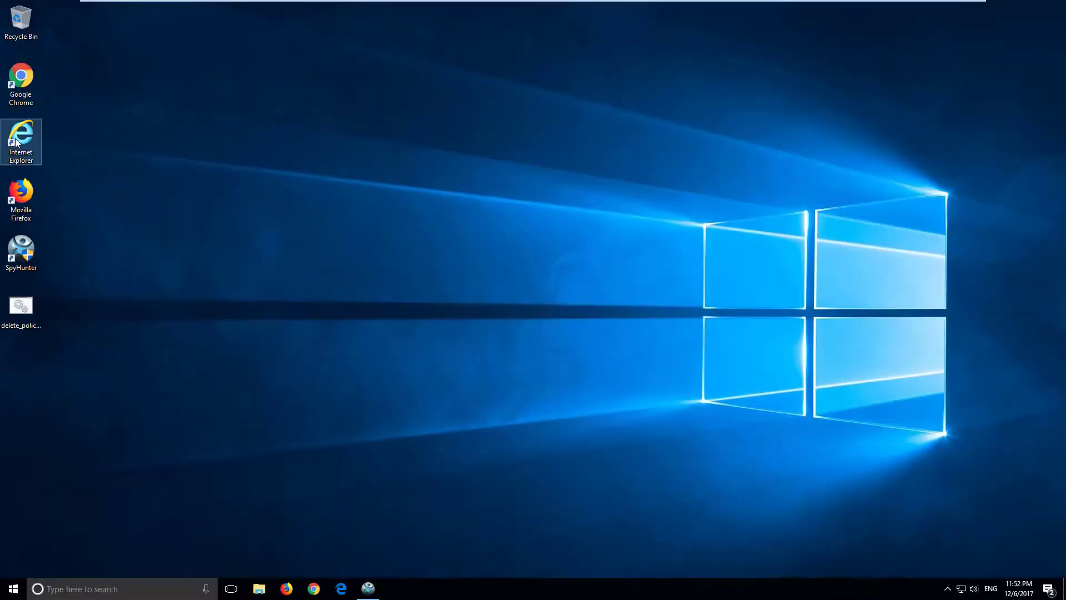
In Internet Options, switch Internet Explorer's home page from apusx.com to the new-tab page
click(16, 143)
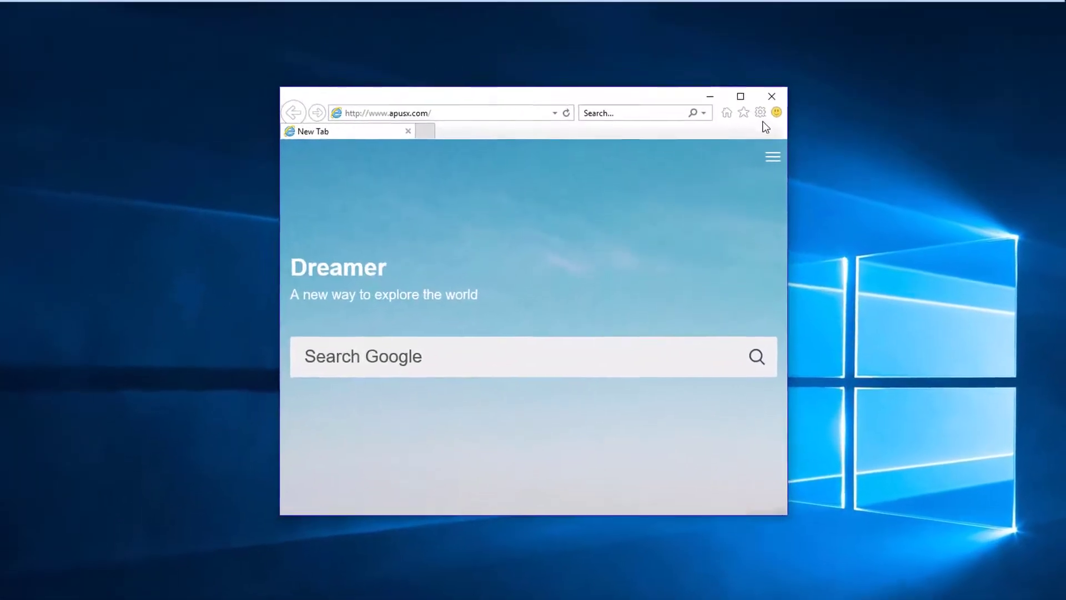
click(761, 114)
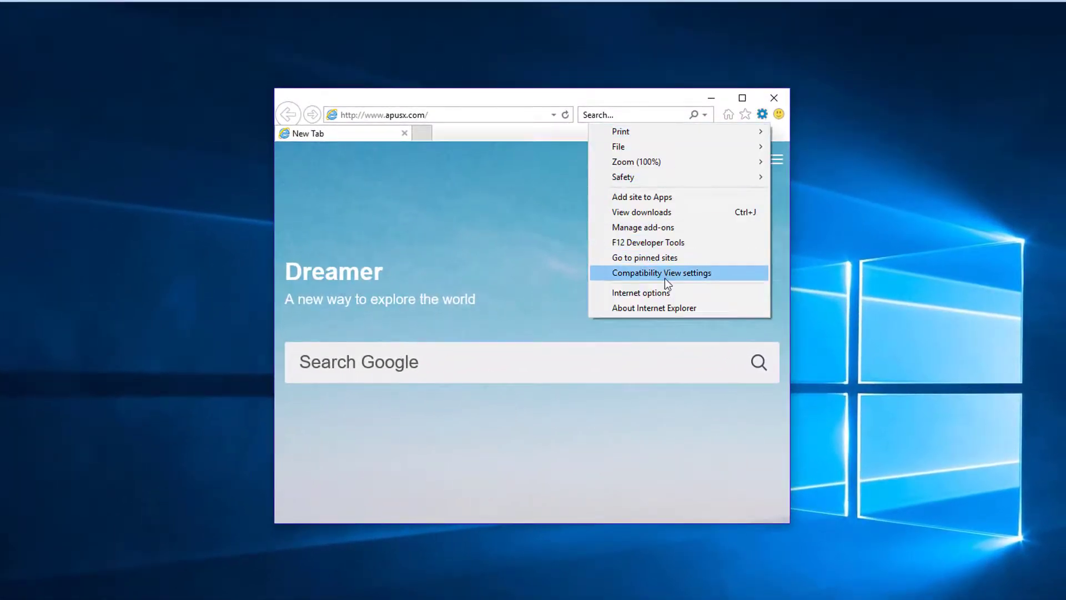
click(662, 293)
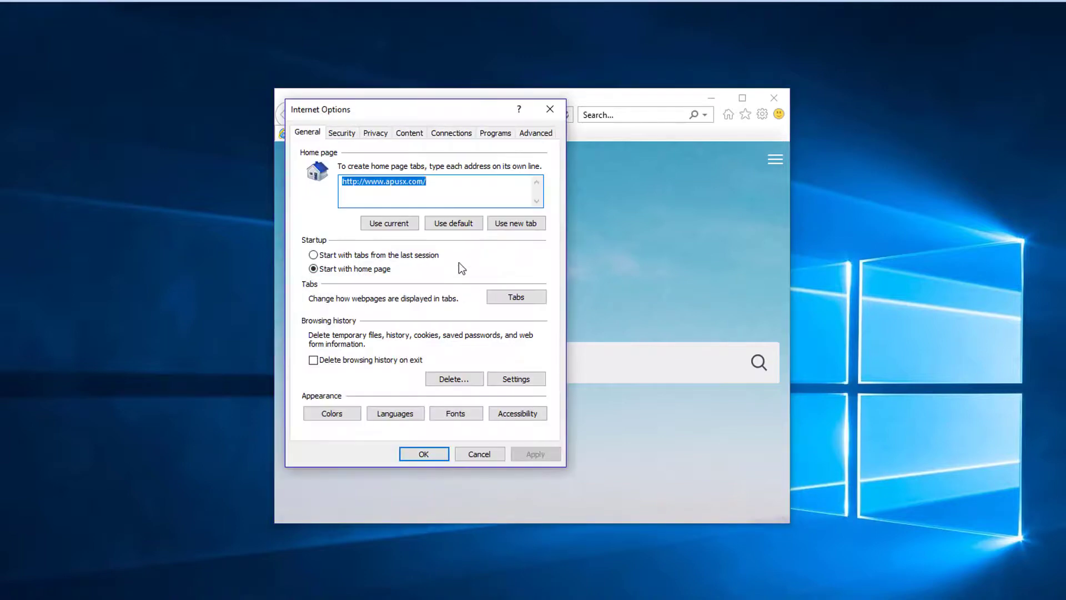
click(533, 227)
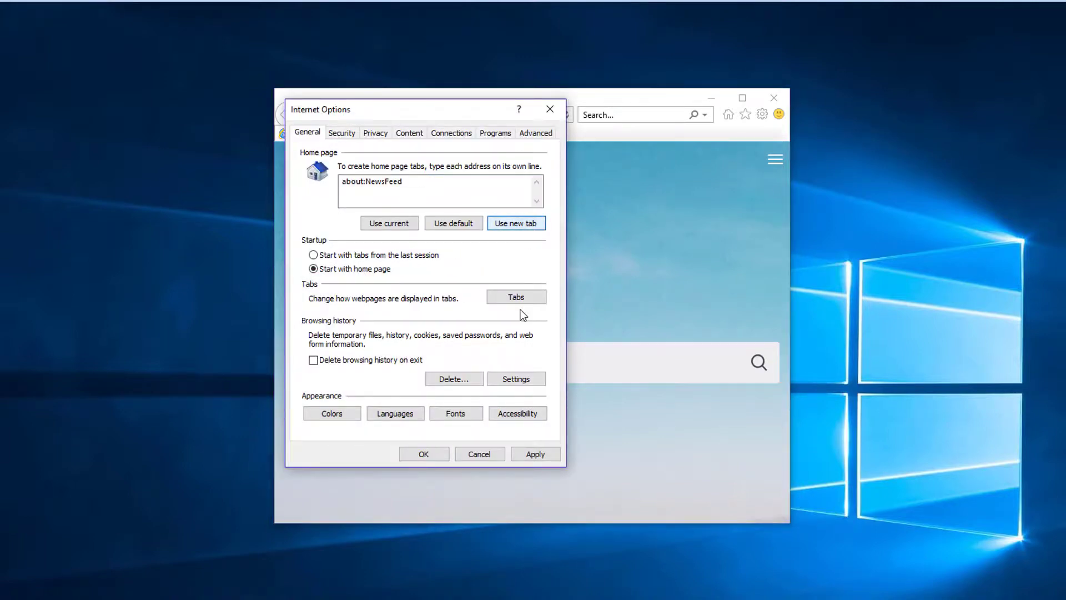
click(457, 223)
click(516, 223)
click(535, 454)
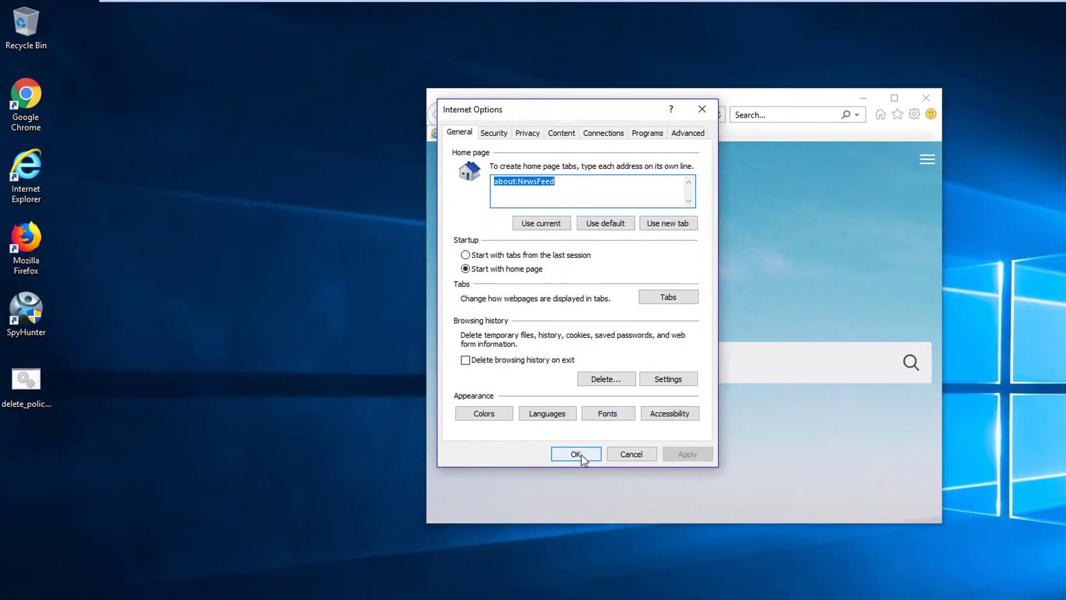
click(469, 456)
Delete the apusx.com address from the Internet Explorer shortcut's Target and save it
right_click(40, 181)
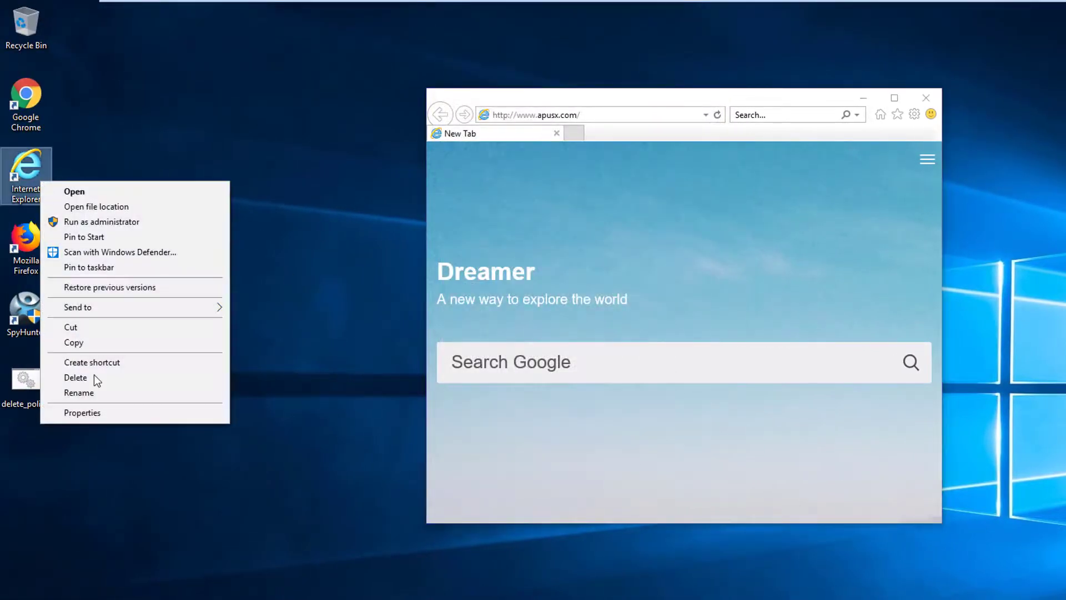
click(98, 414)
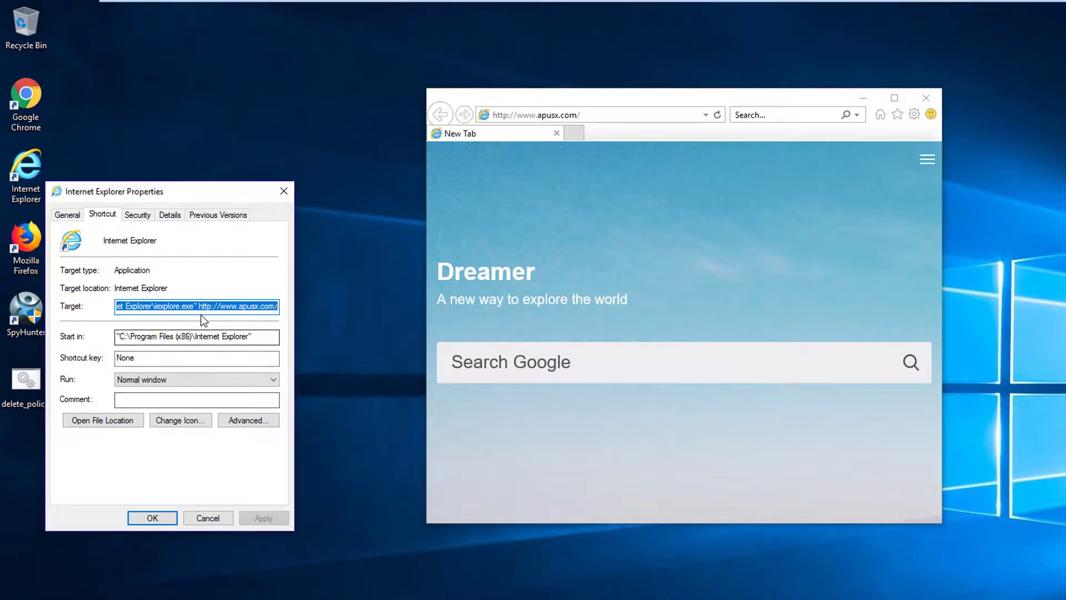
drag(198, 305, 376, 310)
key(Delete)
click(264, 517)
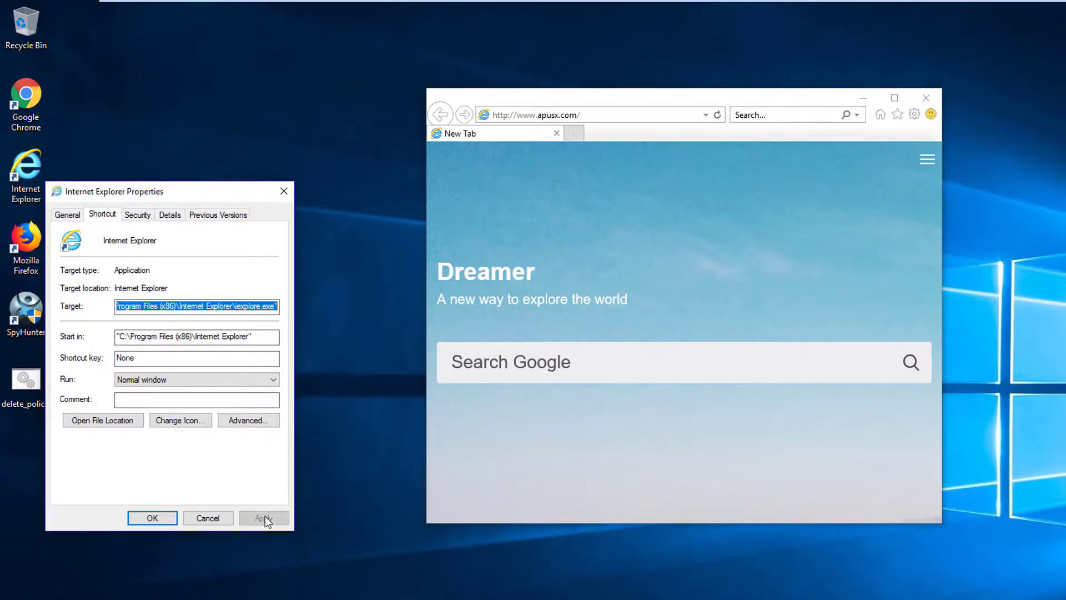
click(152, 517)
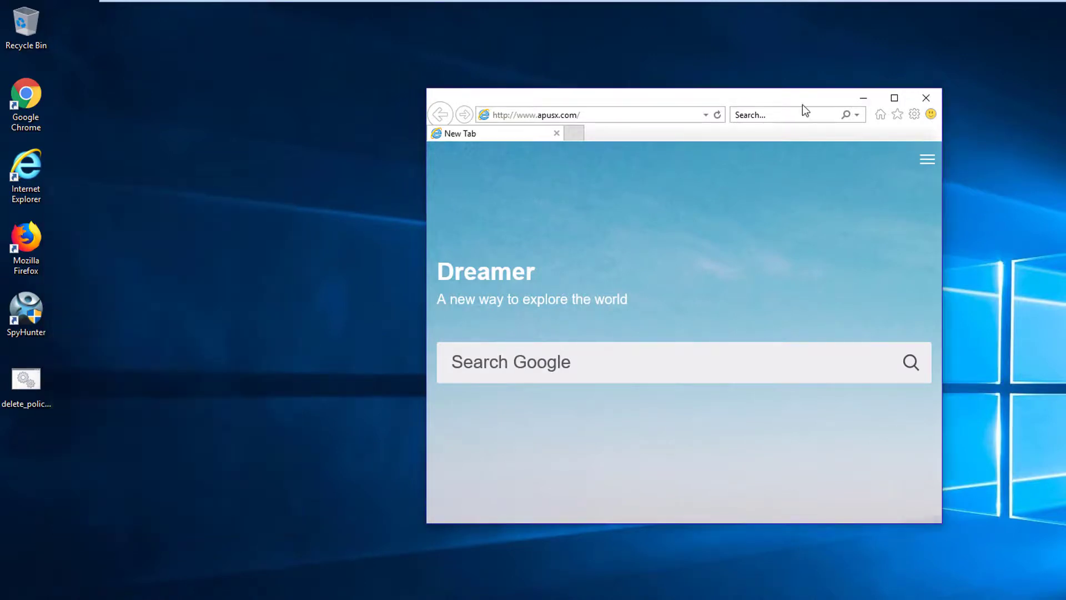
Close the hijacked IE window, relaunch IE to confirm a plain New tab, then close it
click(929, 99)
double_click(46, 166)
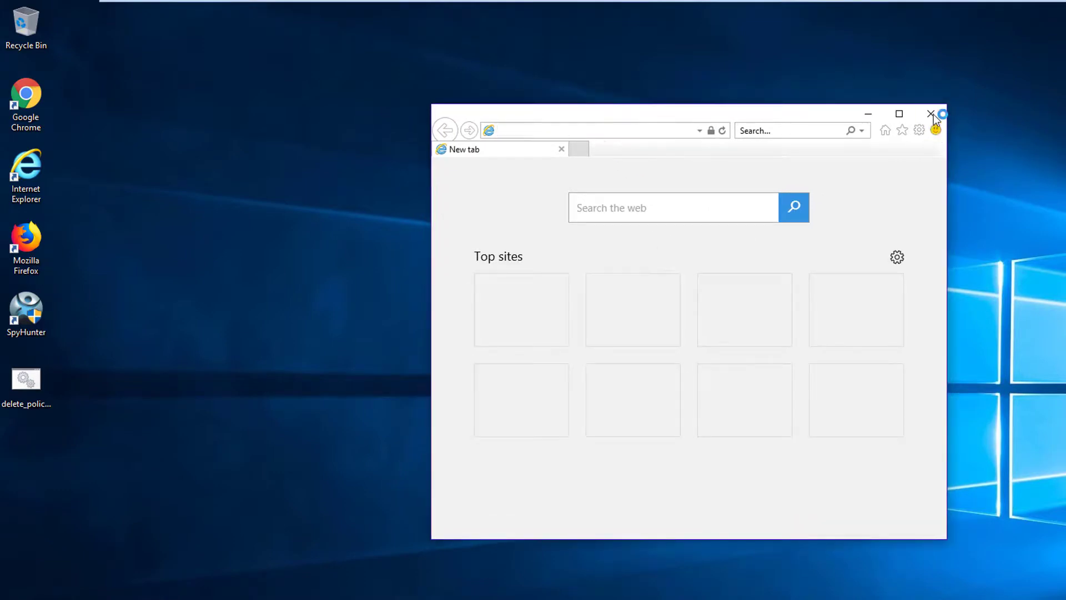
click(933, 113)
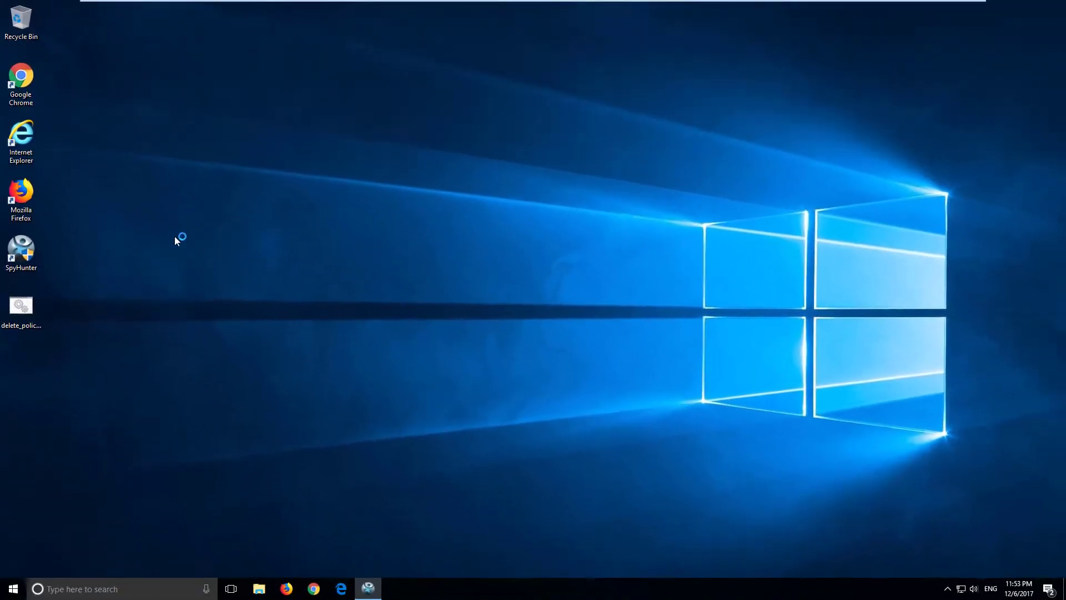
right_click(145, 232)
click(179, 264)
click(367, 588)
drag(519, 61, 554, 126)
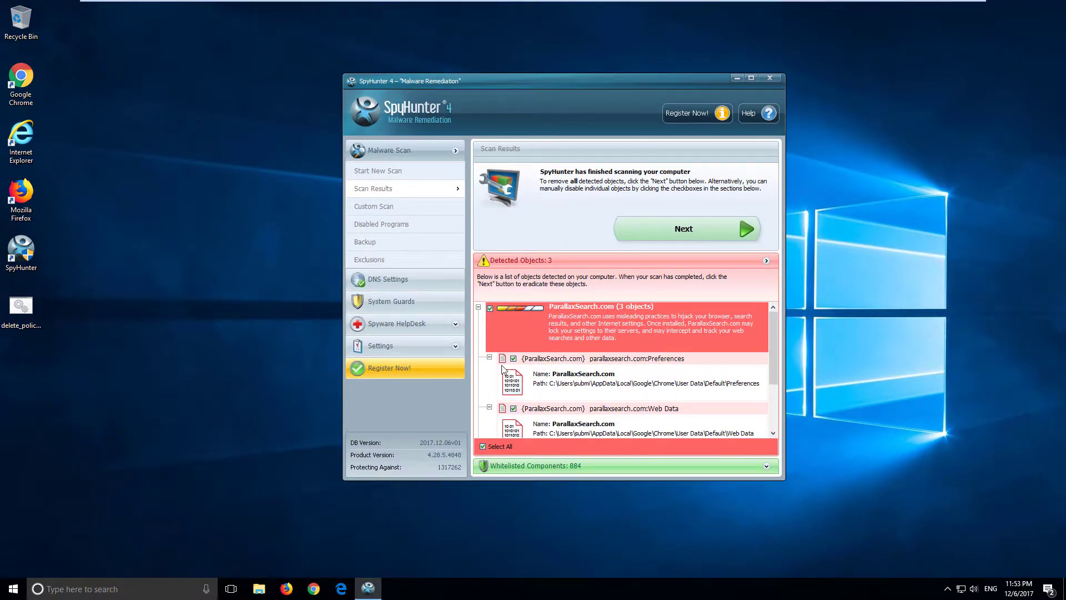
scroll(503, 370, down, 1)
scroll(503, 371, down, 1)
click(385, 210)
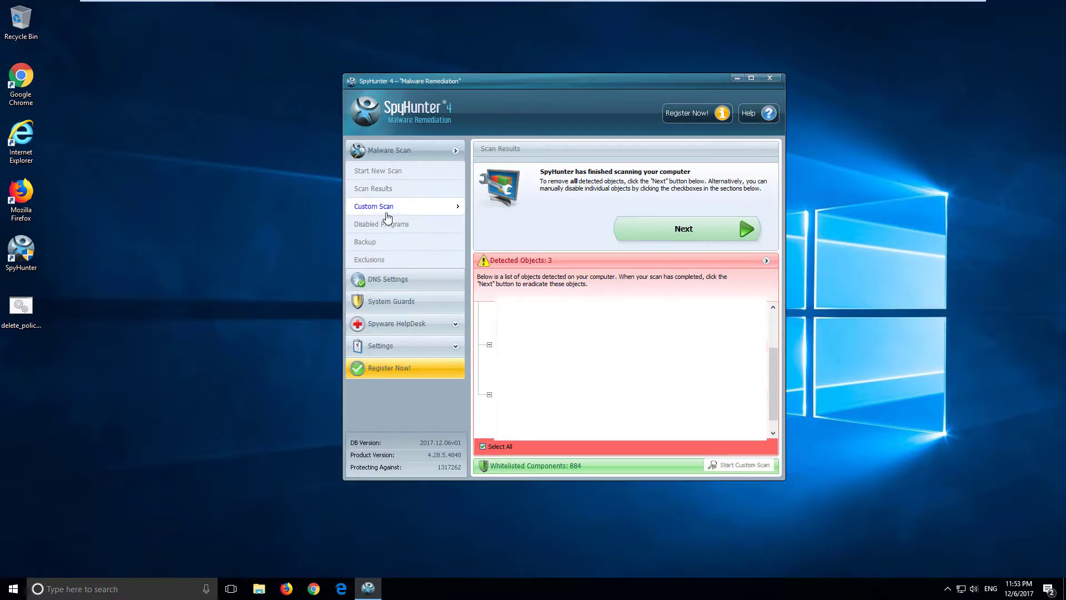
click(380, 171)
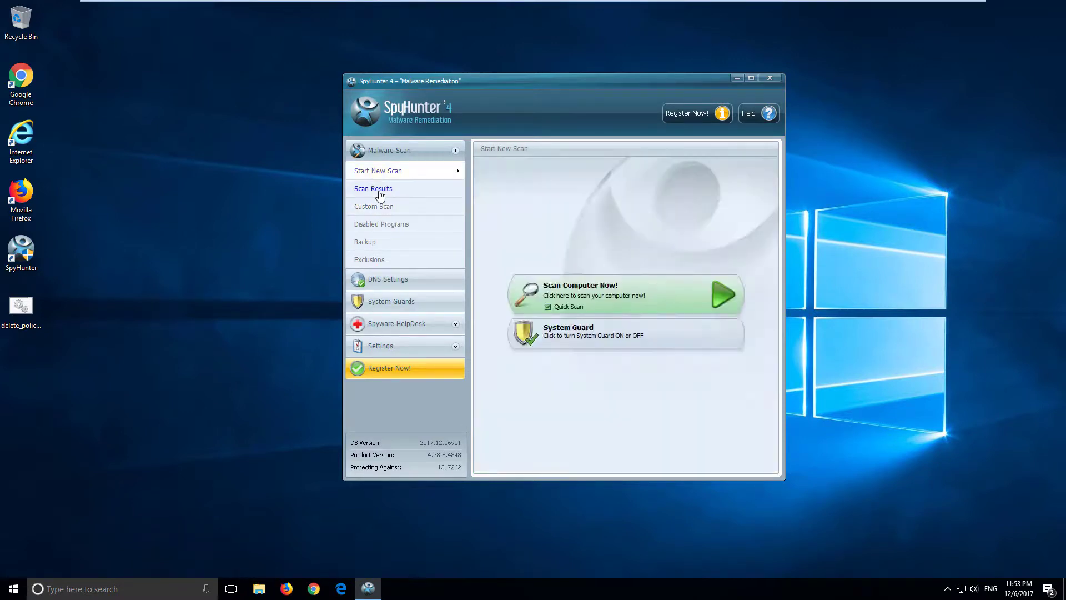
click(379, 190)
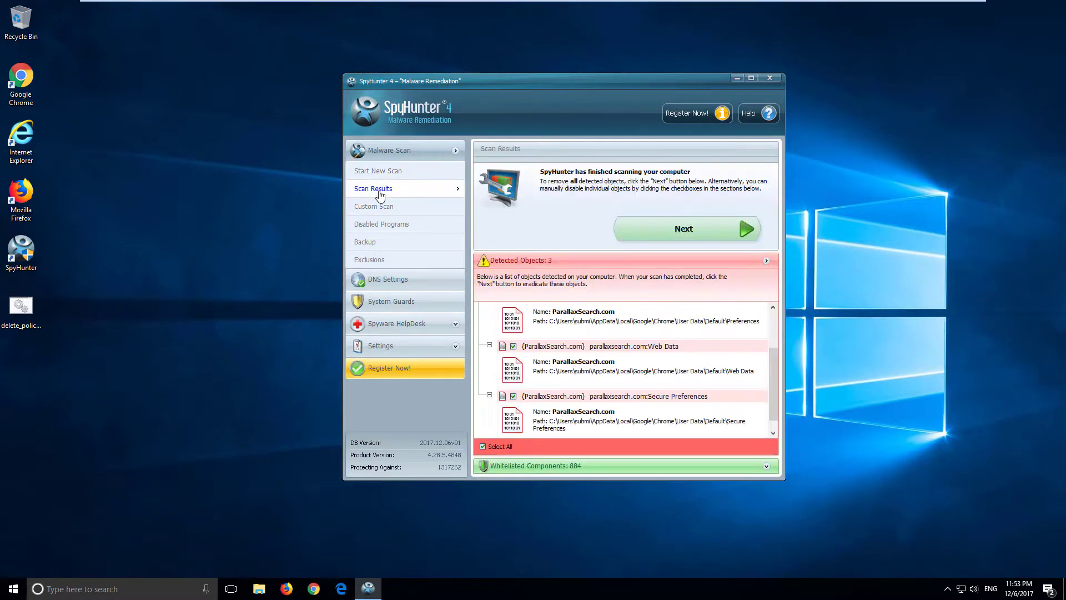
click(397, 285)
click(378, 194)
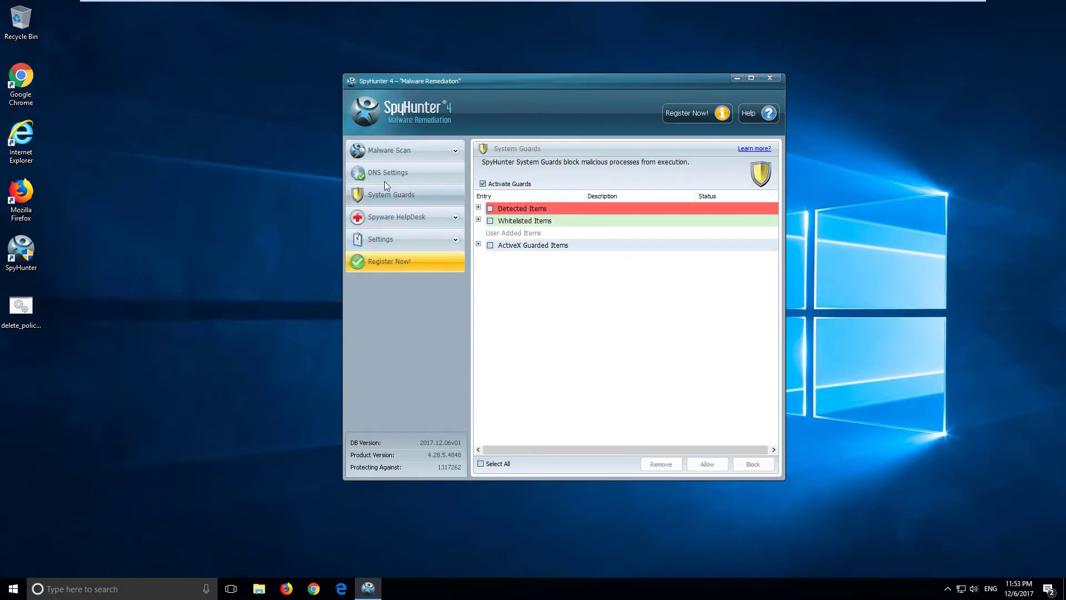
click(379, 156)
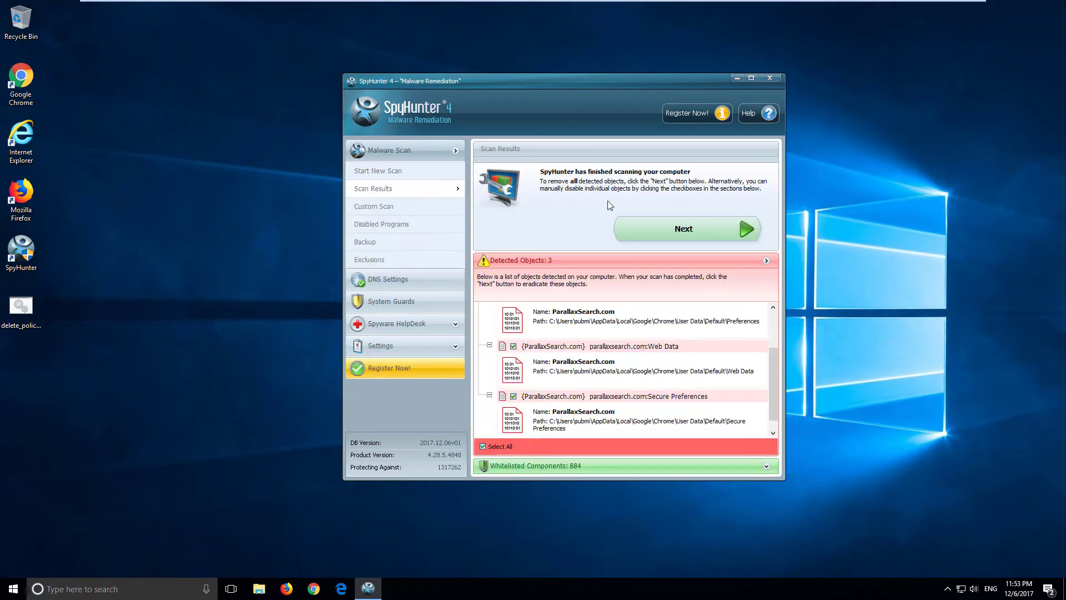
click(736, 79)
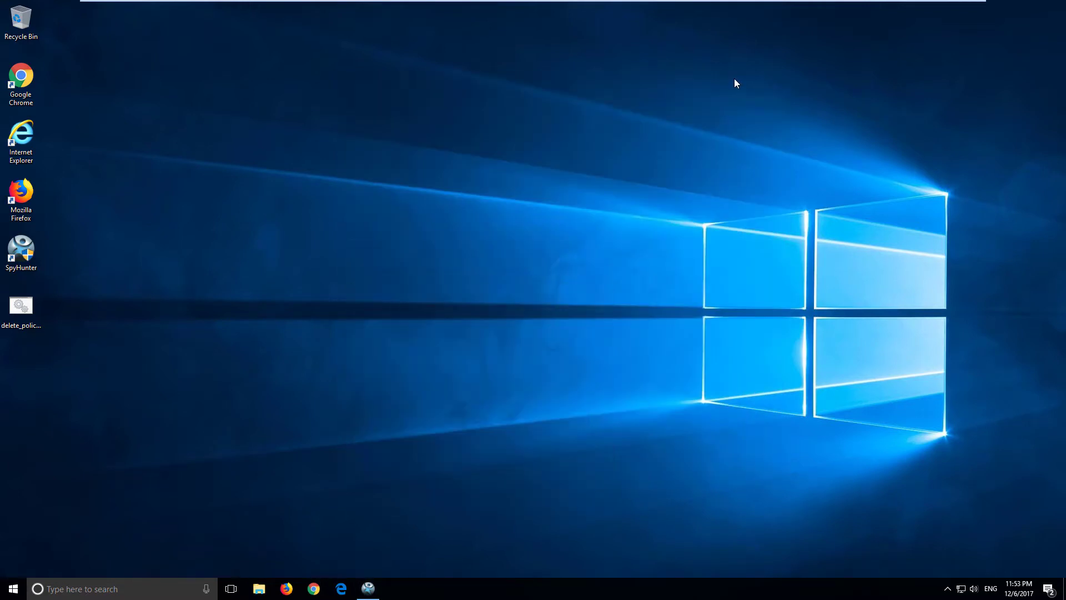
View the 11 installed programs in Programs and Features from the Start context menu, then close it
click(25, 301)
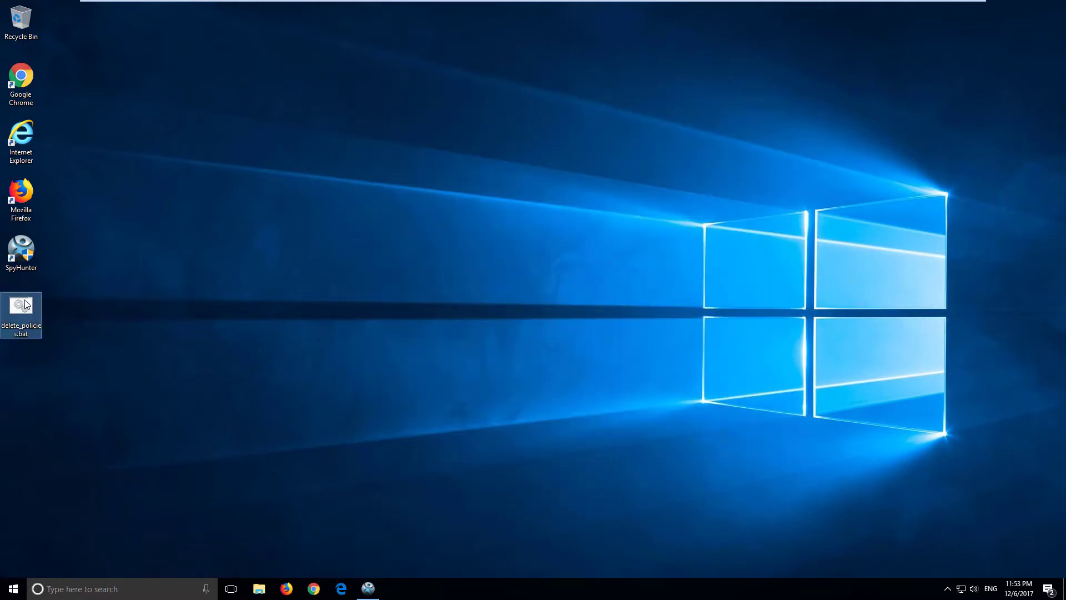
right_click(14, 588)
click(59, 280)
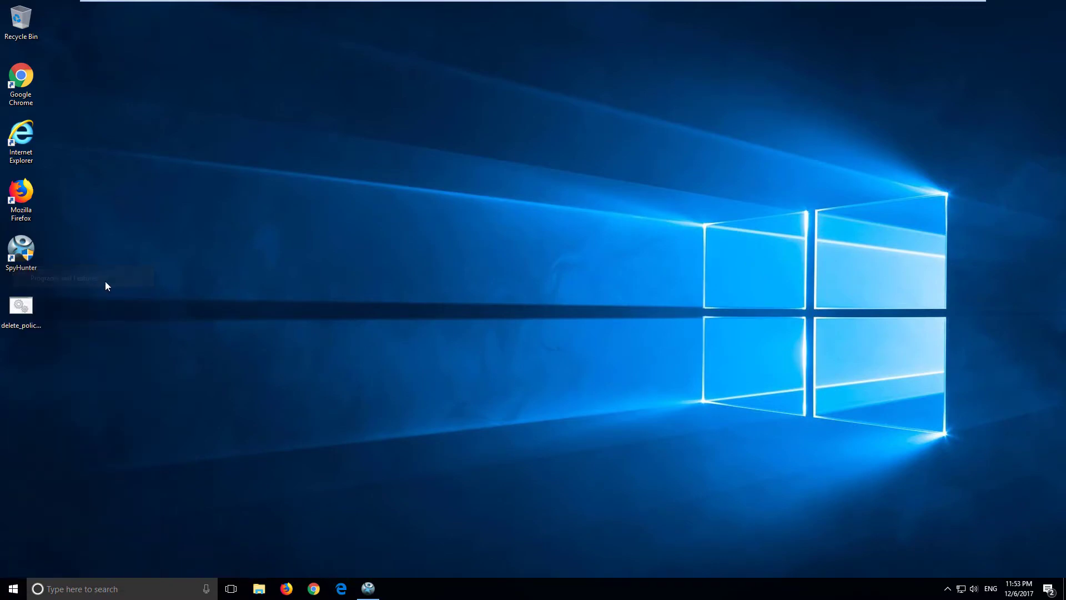
mouse_move(477, 96)
mouse_down()
mouse_move(596, 85)
mouse_move(560, 91)
mouse_up()
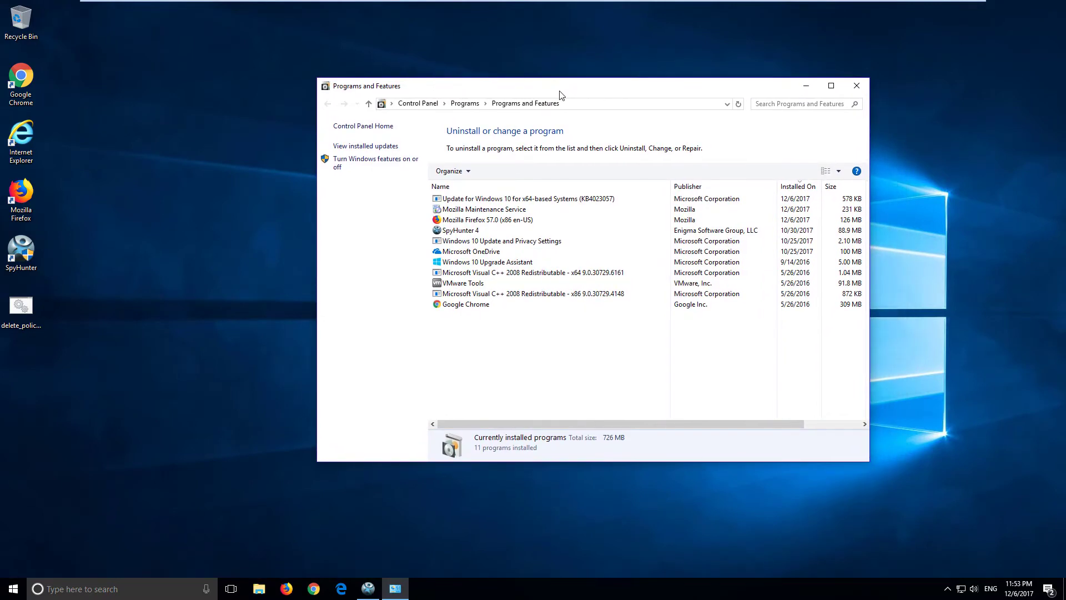
click(856, 85)
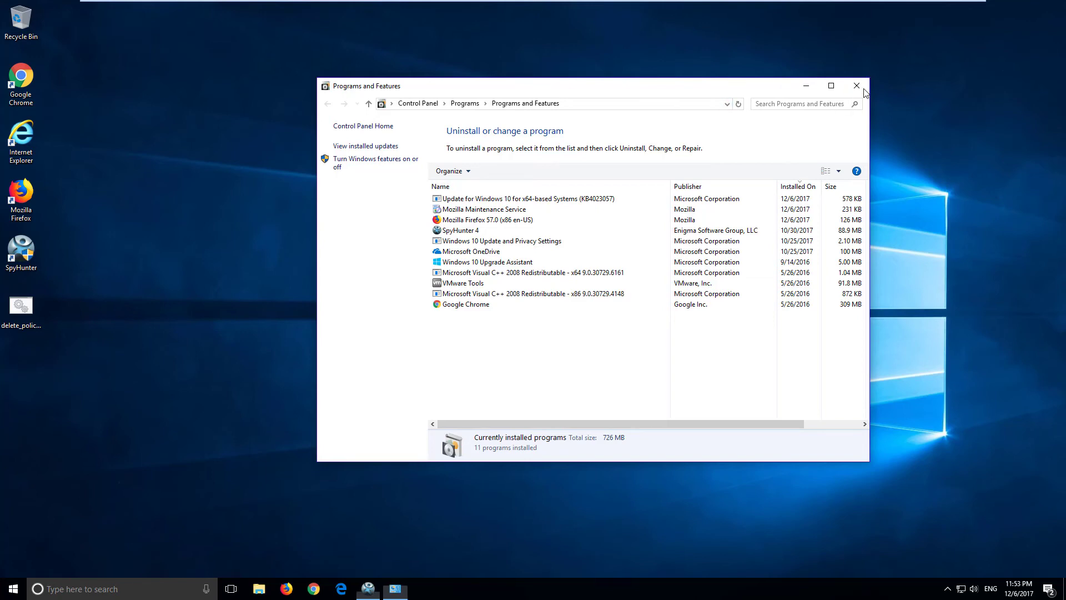